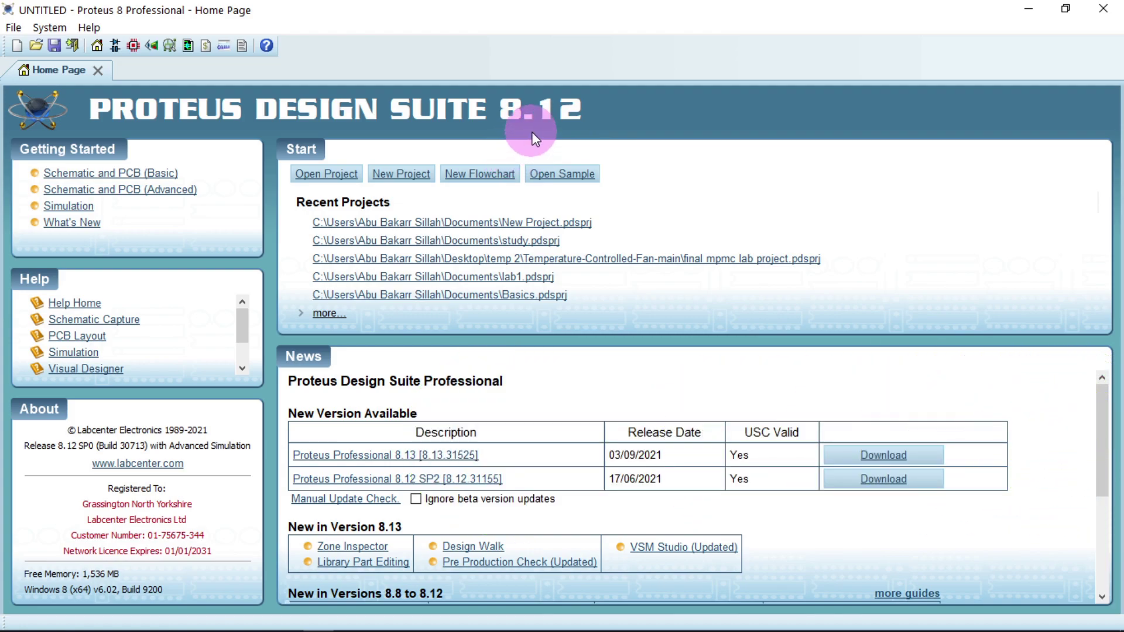
# Step: Start a new project named basic1.pdsprj in the Documents folder
pyautogui.click(71, 173)
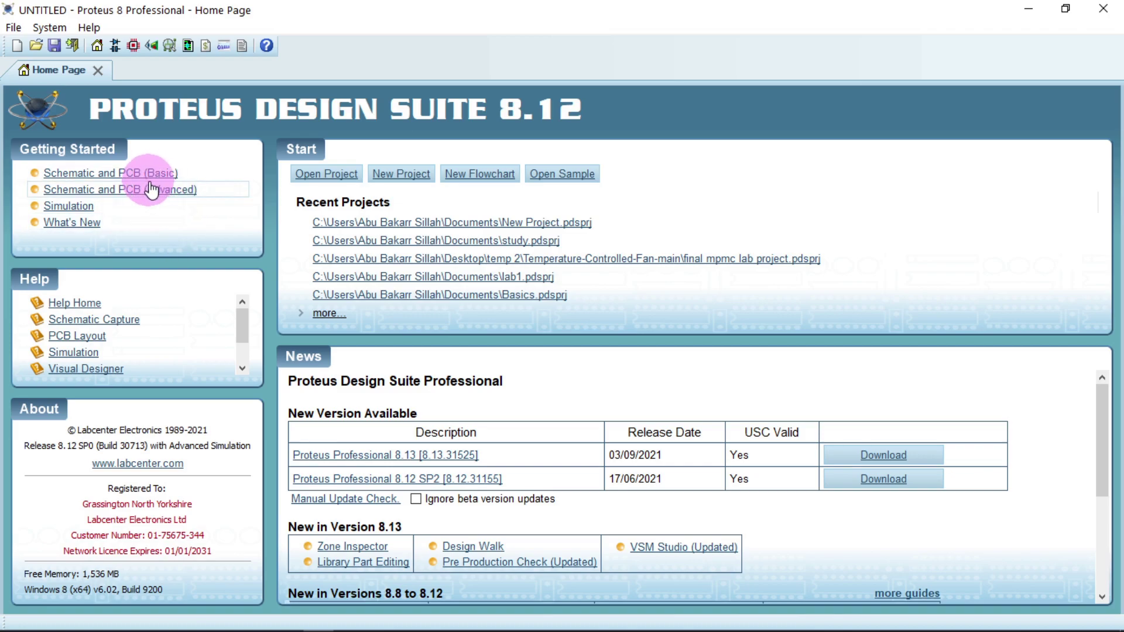
pyautogui.click(392, 175)
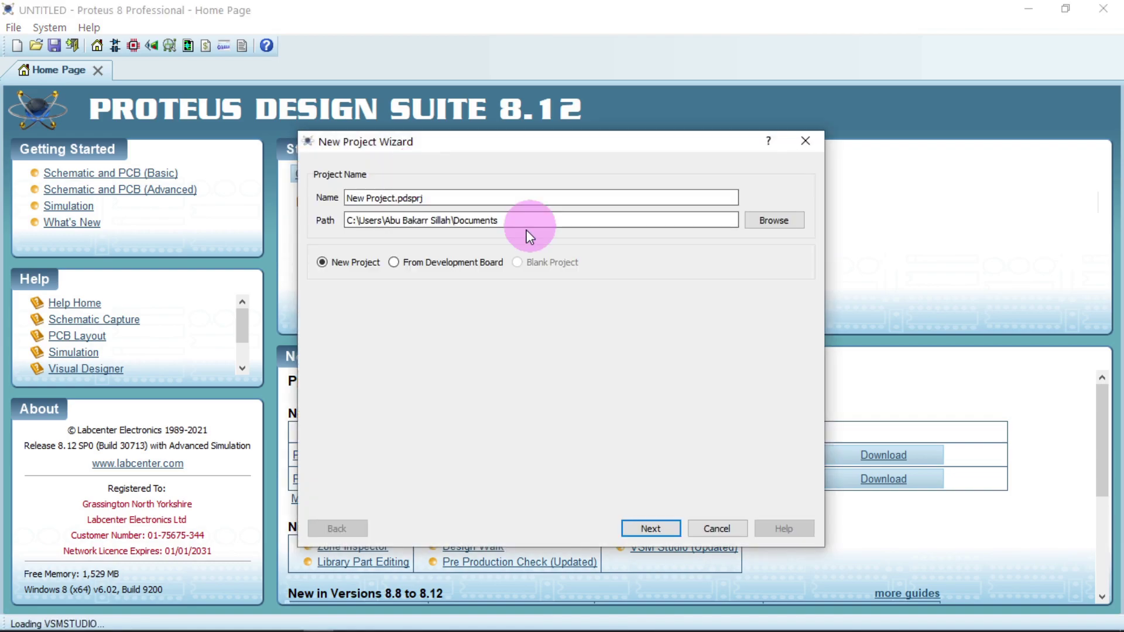
pyautogui.click(409, 199)
pyautogui.click(397, 199)
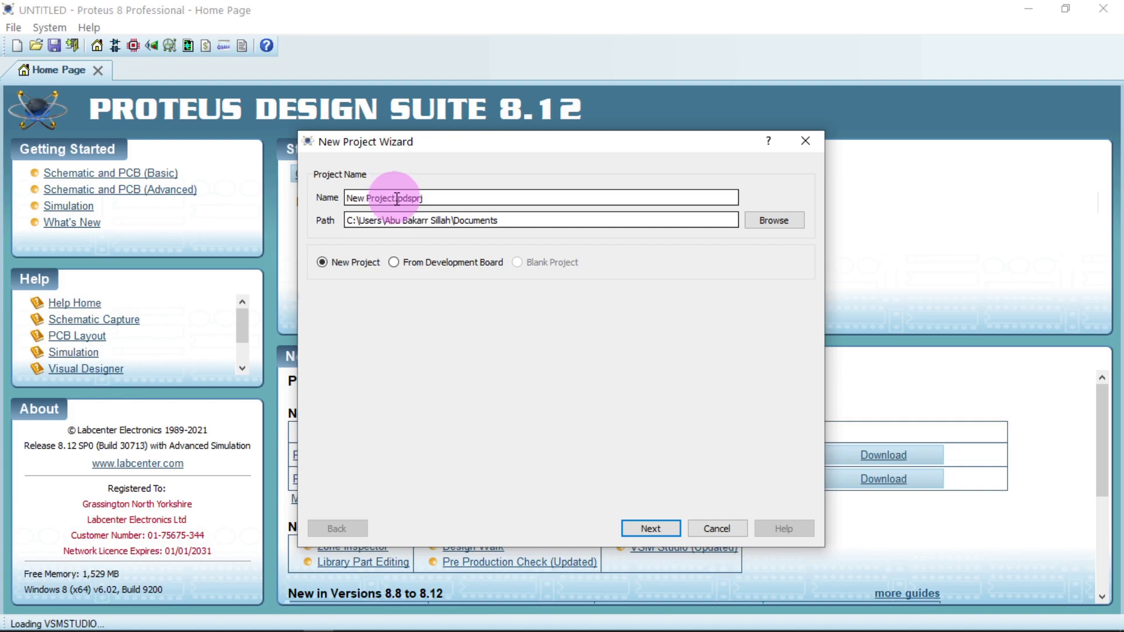
pyautogui.moveTo(397, 199); pyautogui.dragTo(328, 188)
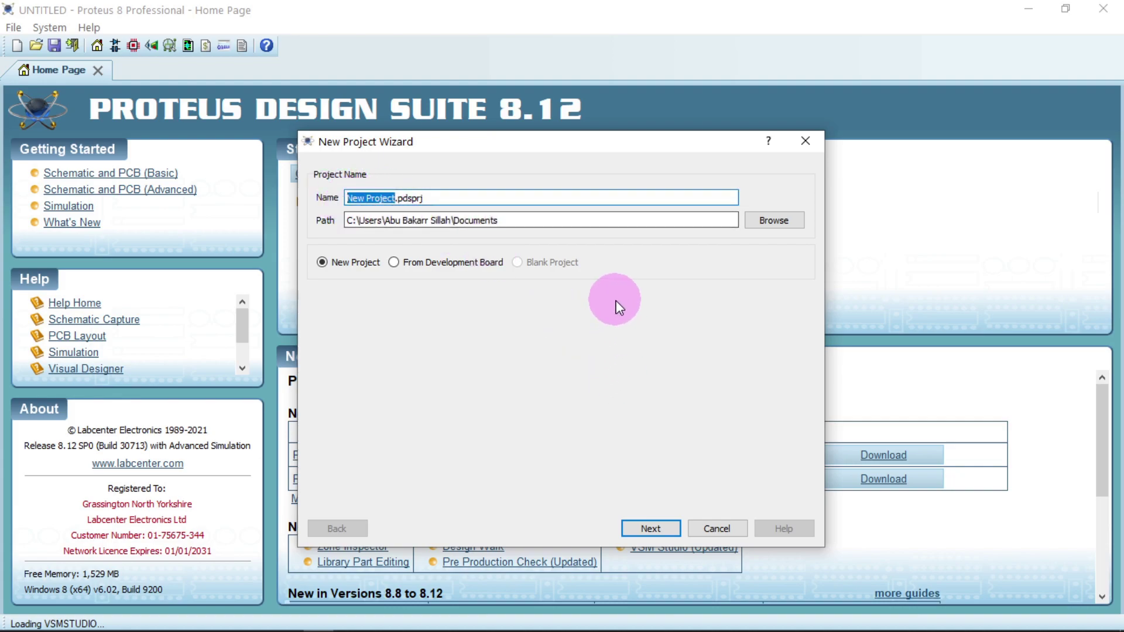
pyautogui.press('BackSpace')
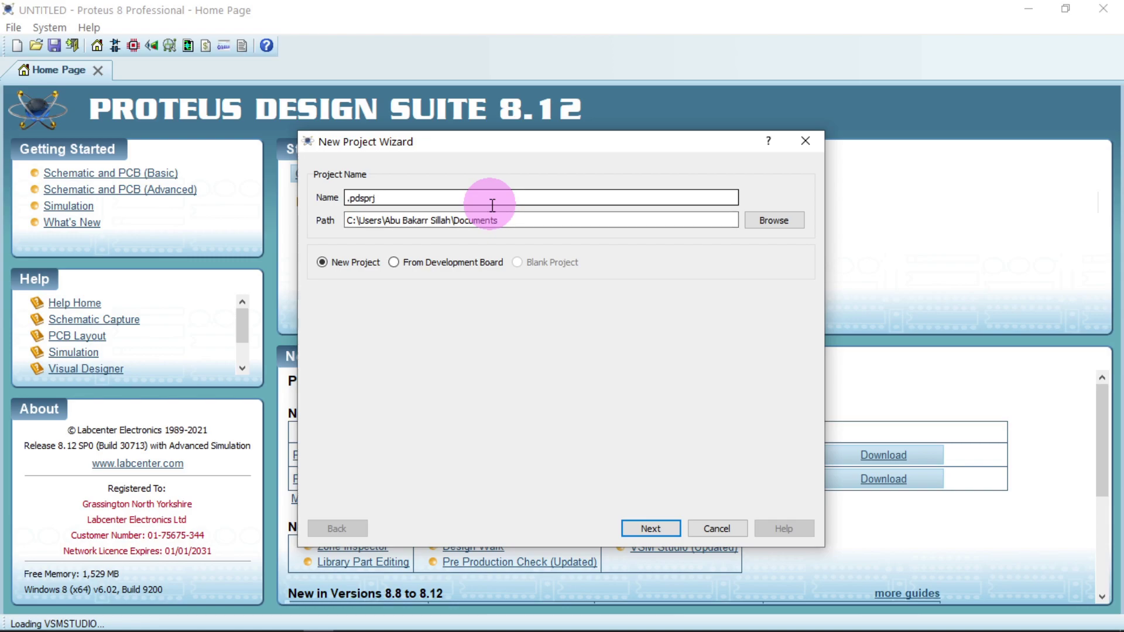
pyautogui.write('basic1')
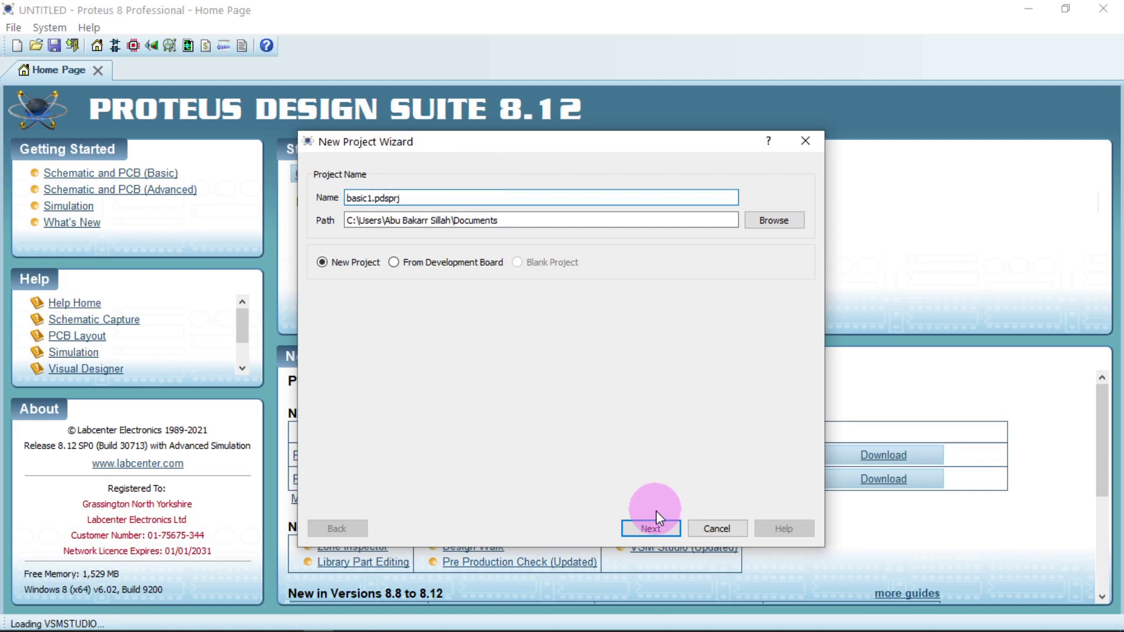
pyautogui.click(651, 529)
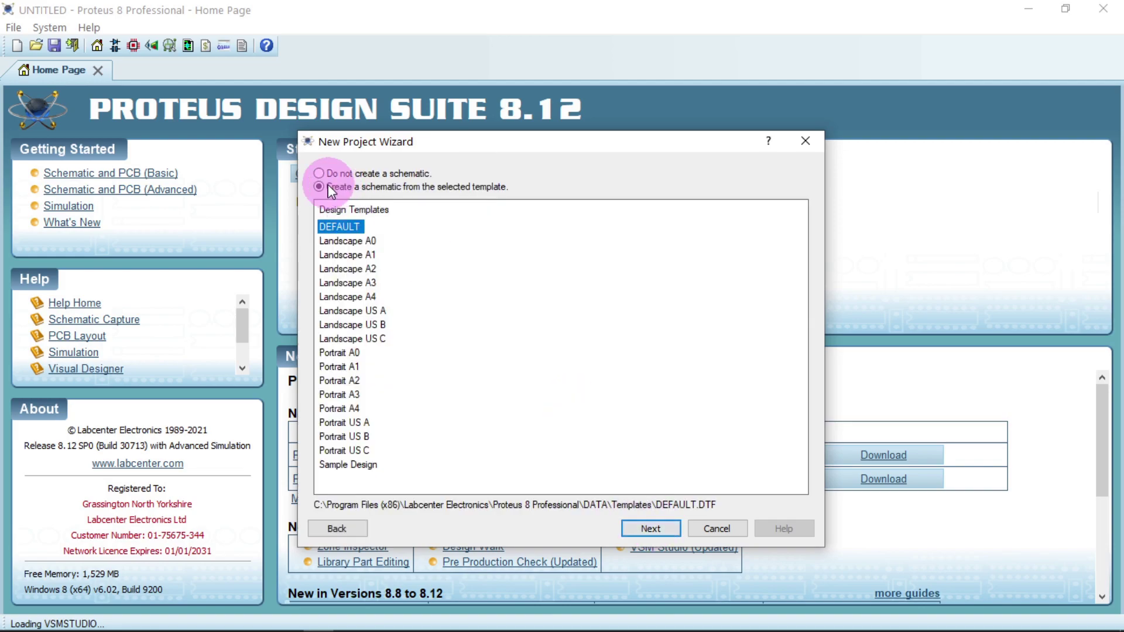
# Step: Create the project with a schematic from the DEFAULT template, no PCB layout and no firmware project
pyautogui.click(341, 226)
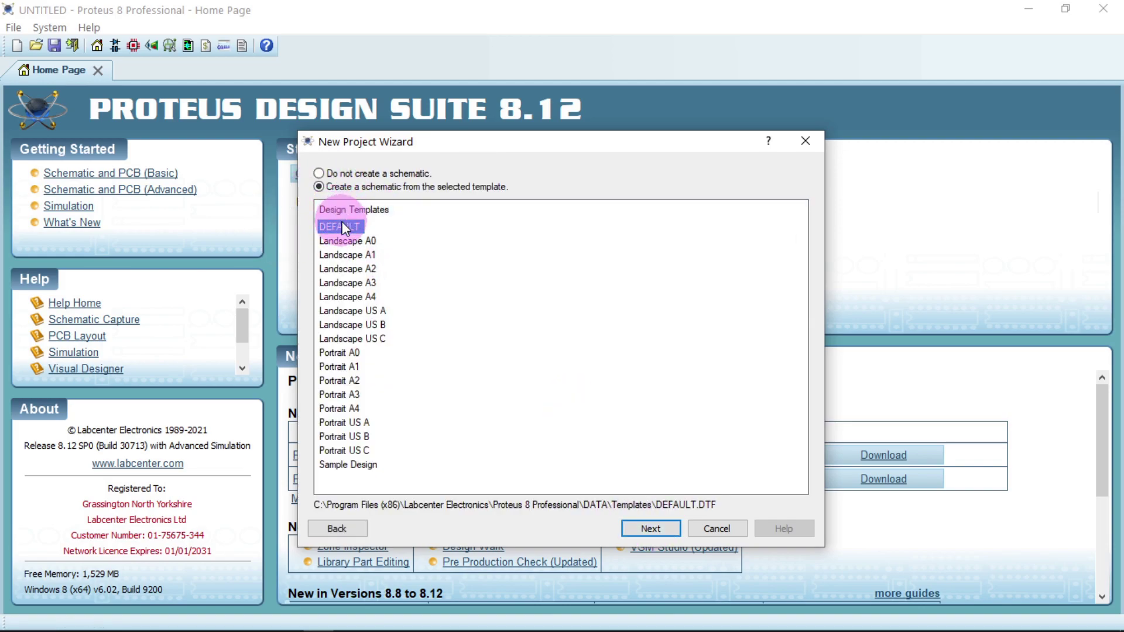
pyautogui.click(662, 529)
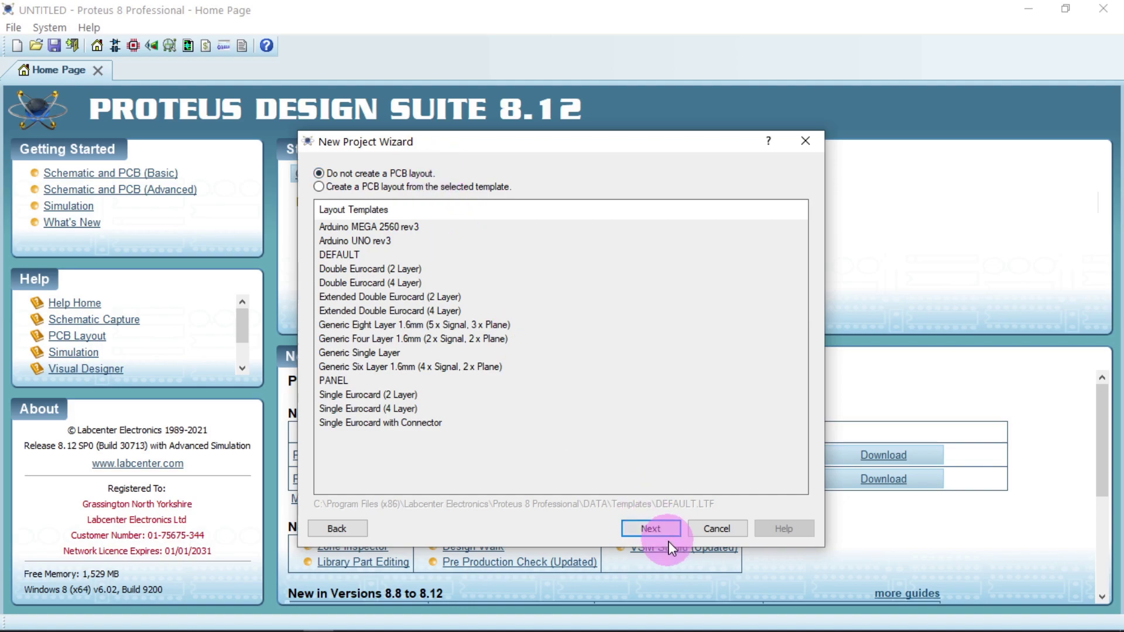
pyautogui.click(651, 529)
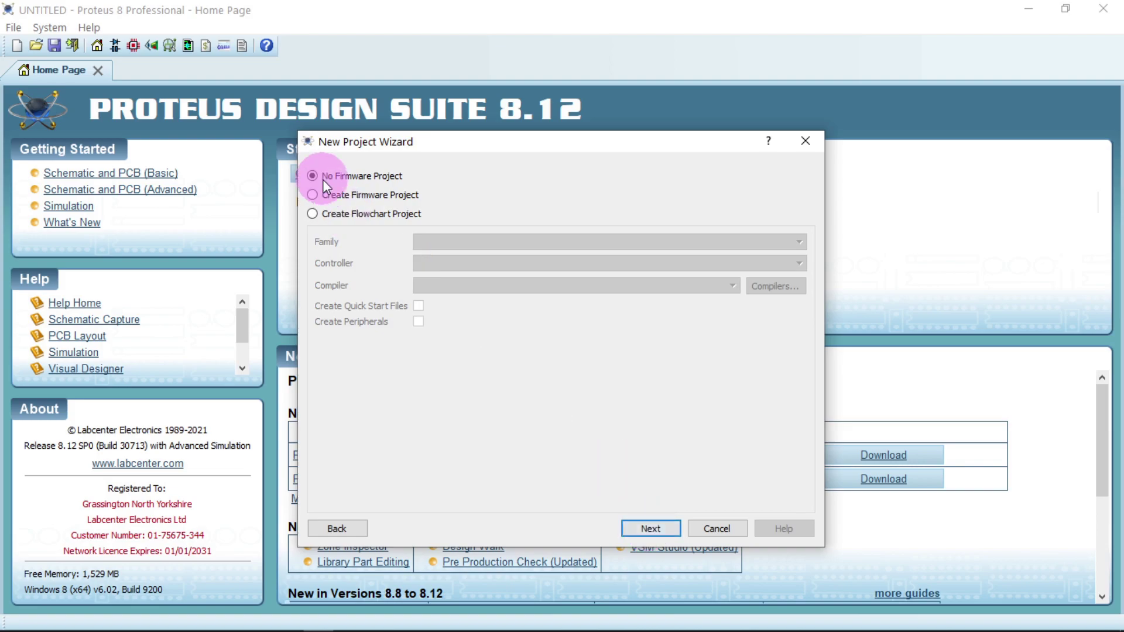
pyautogui.click(644, 528)
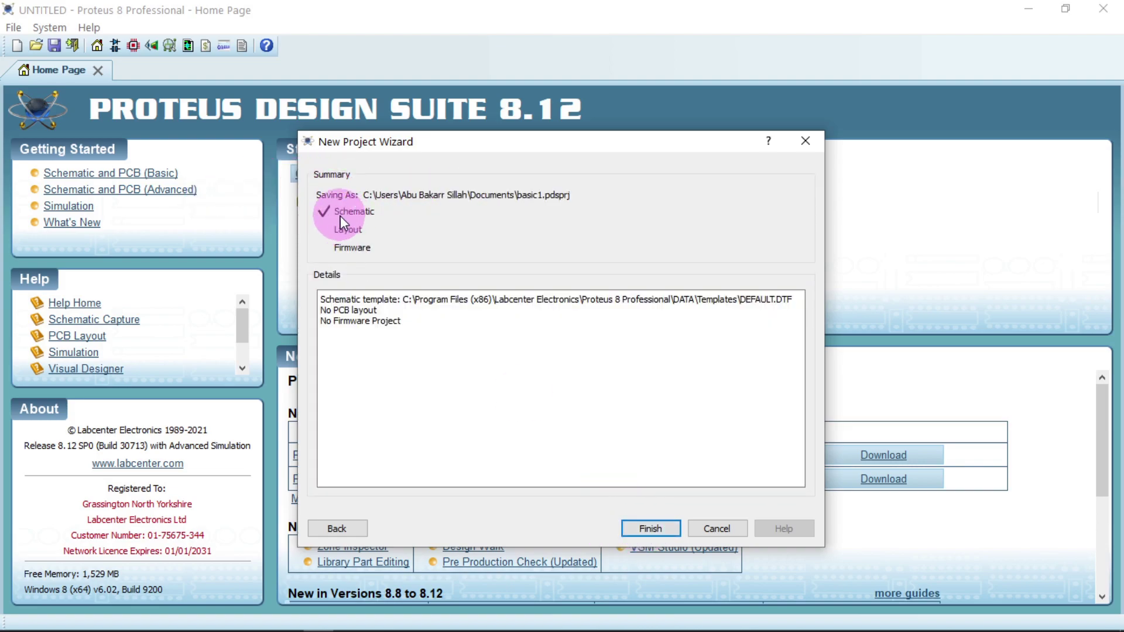
pyautogui.click(644, 529)
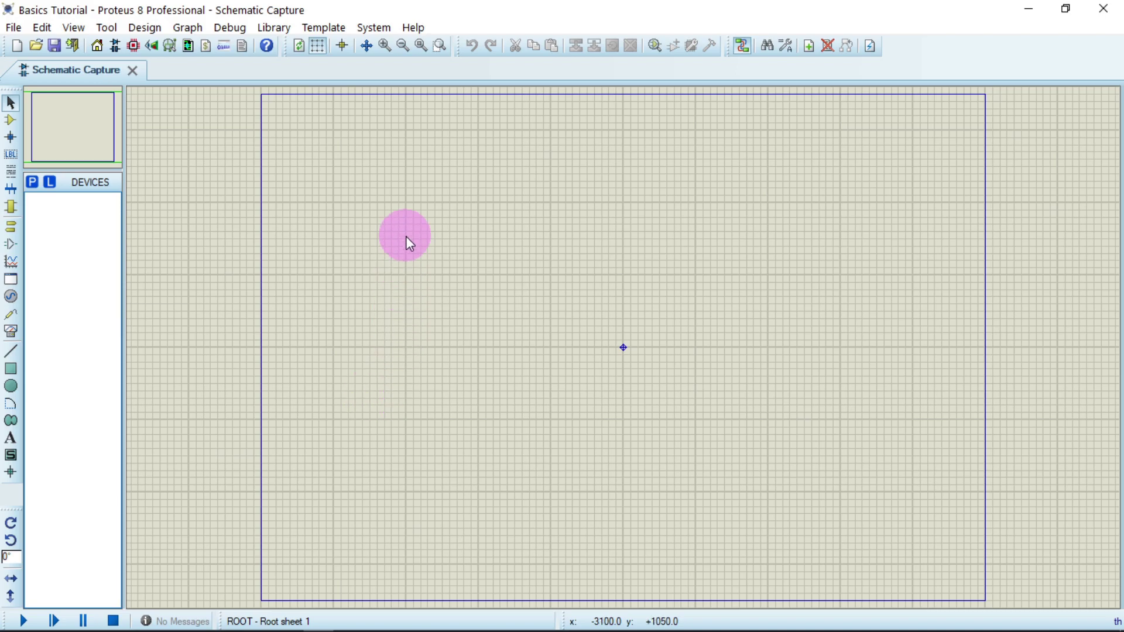
pyautogui.rightClick(340, 206)
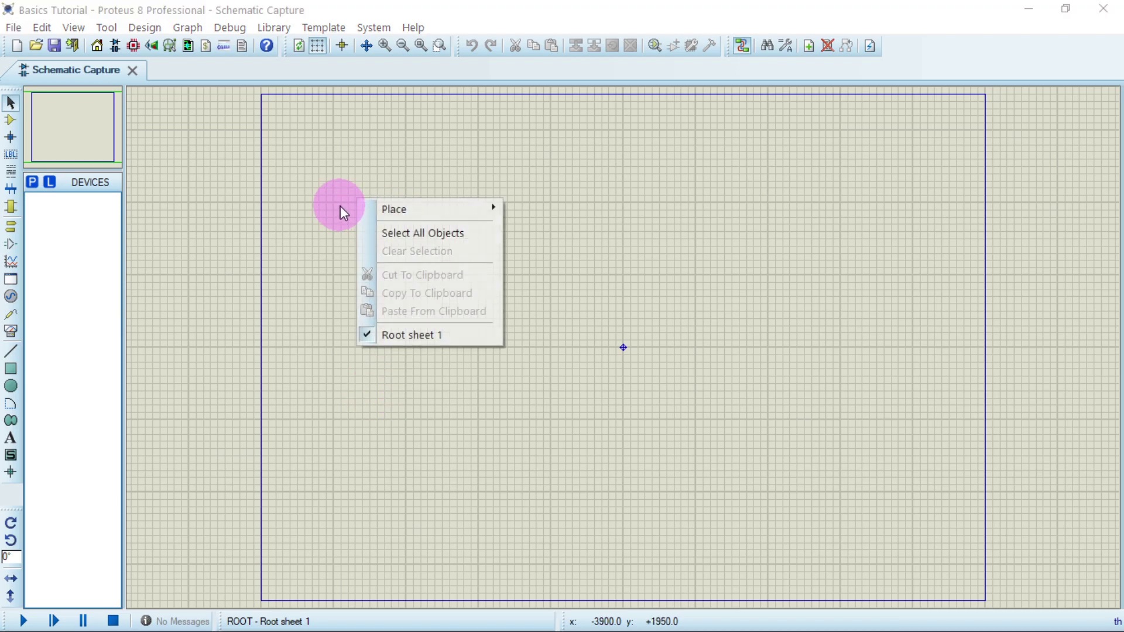
pyautogui.rightClick(388, 174)
pyautogui.moveTo(455, 186)
pyautogui.moveTo(621, 177)
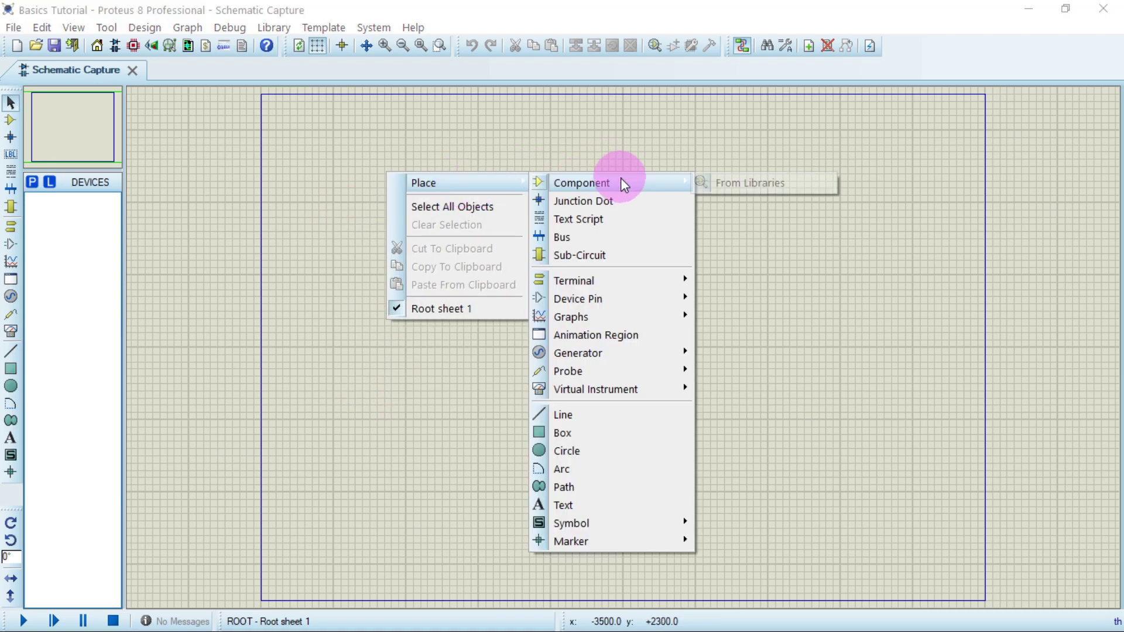
pyautogui.click(769, 184)
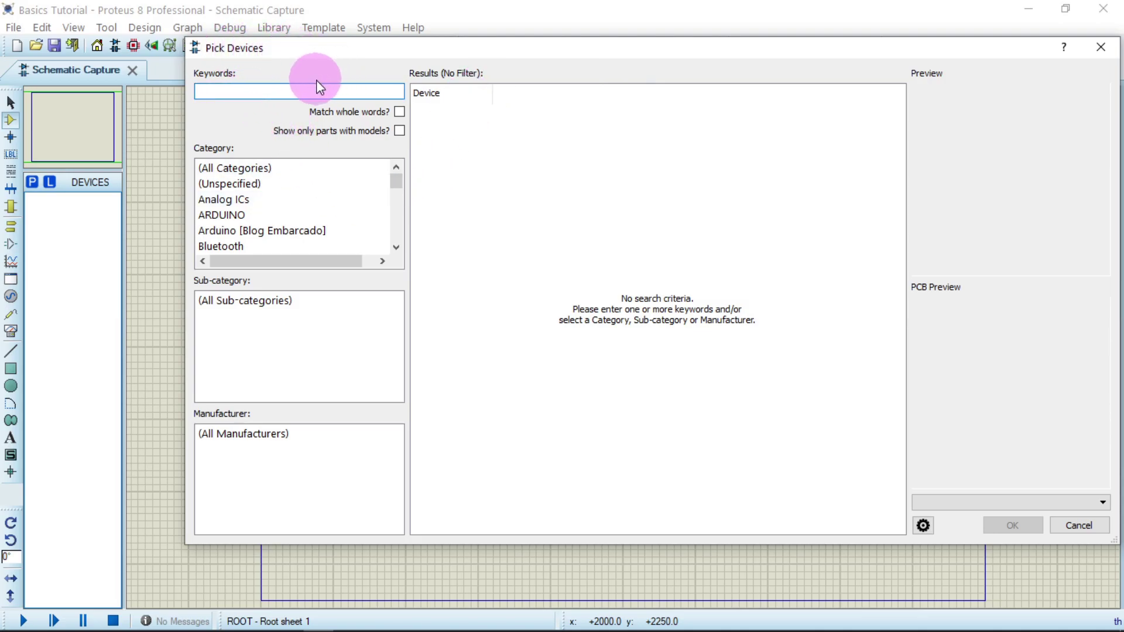
pyautogui.click(231, 92)
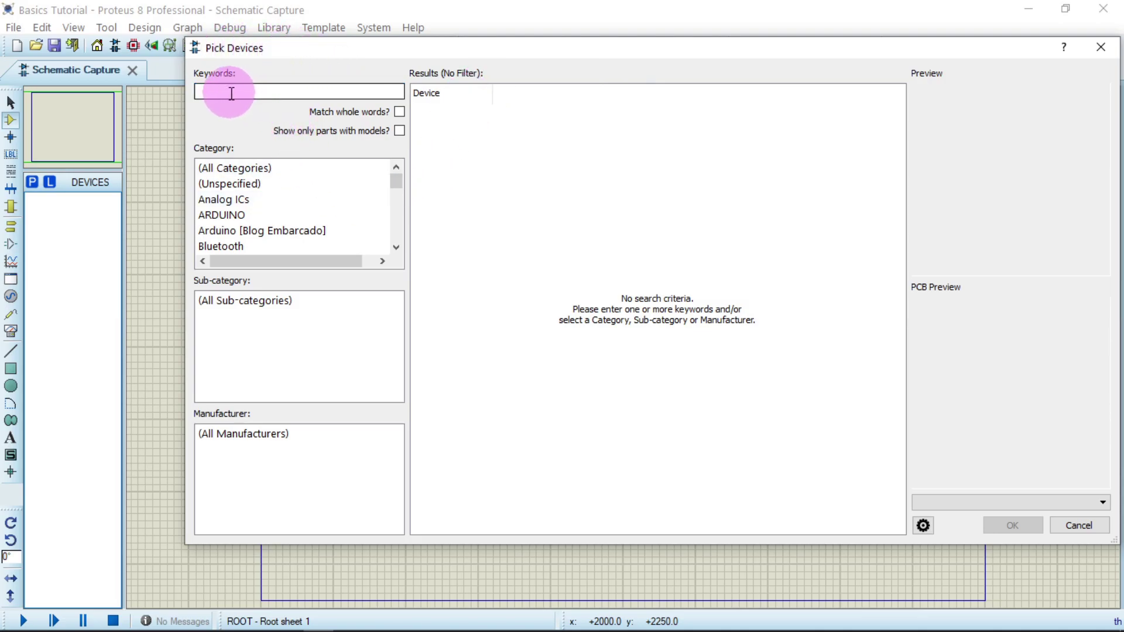
pyautogui.click(1101, 47)
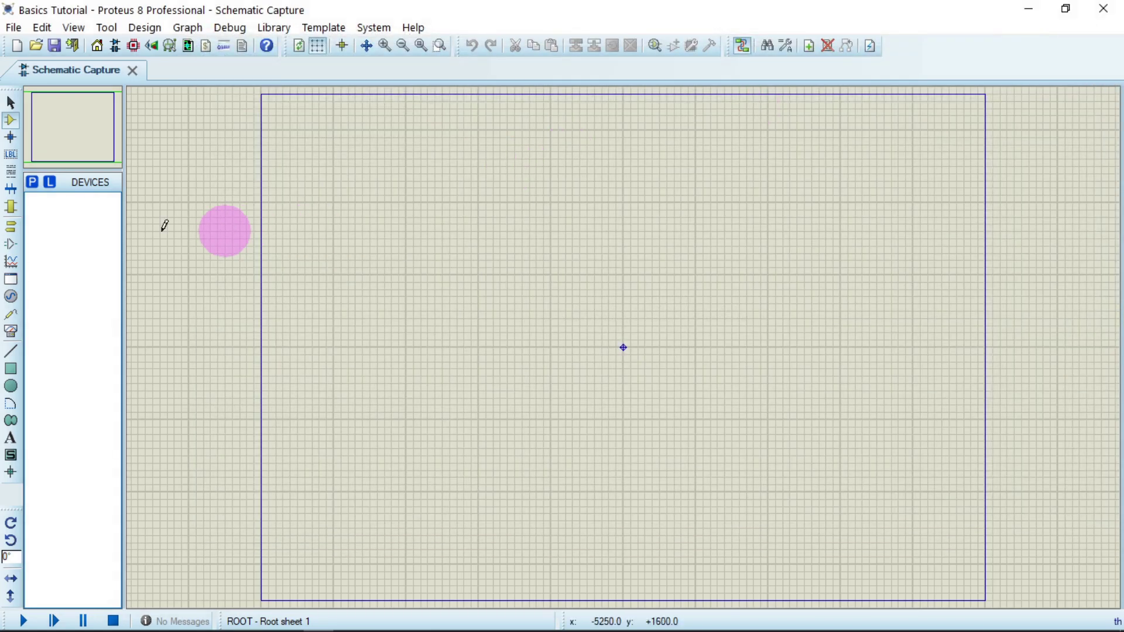
pyautogui.click(32, 181)
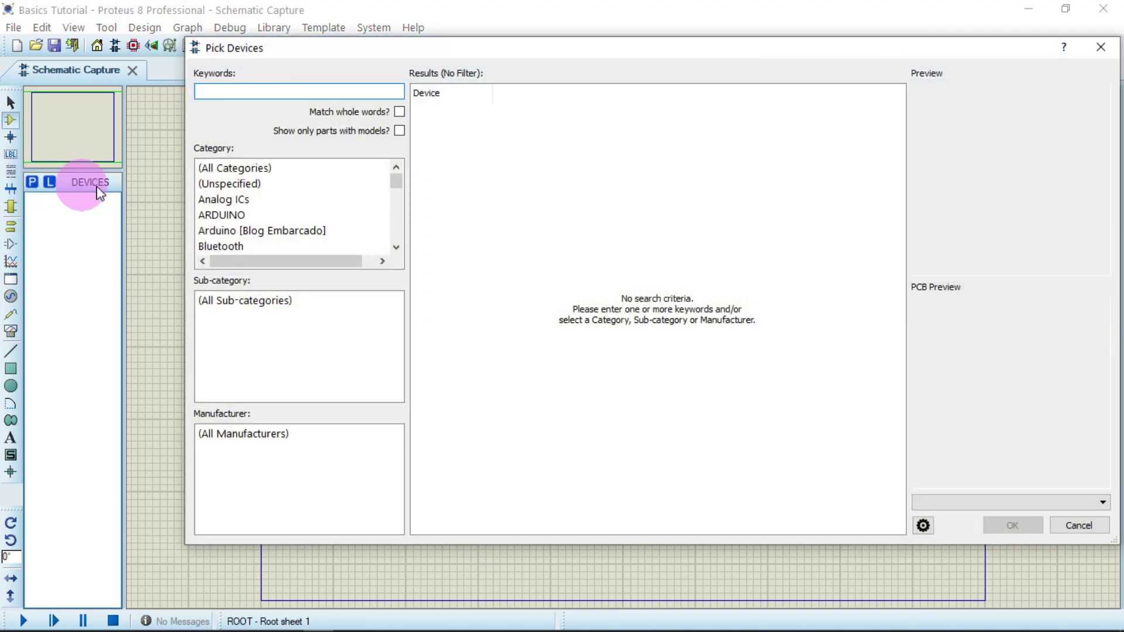
pyautogui.click(1100, 48)
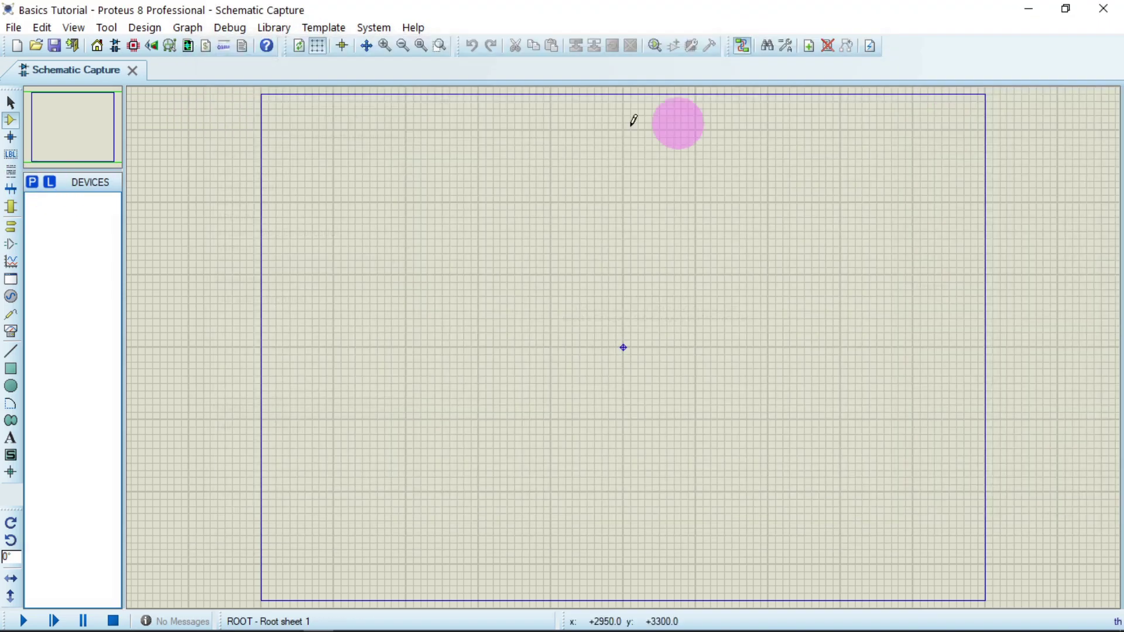
# Step: Search the component library for "Vsource" and add the VSOURCE DC voltage source to the device list
pyautogui.click(9, 124)
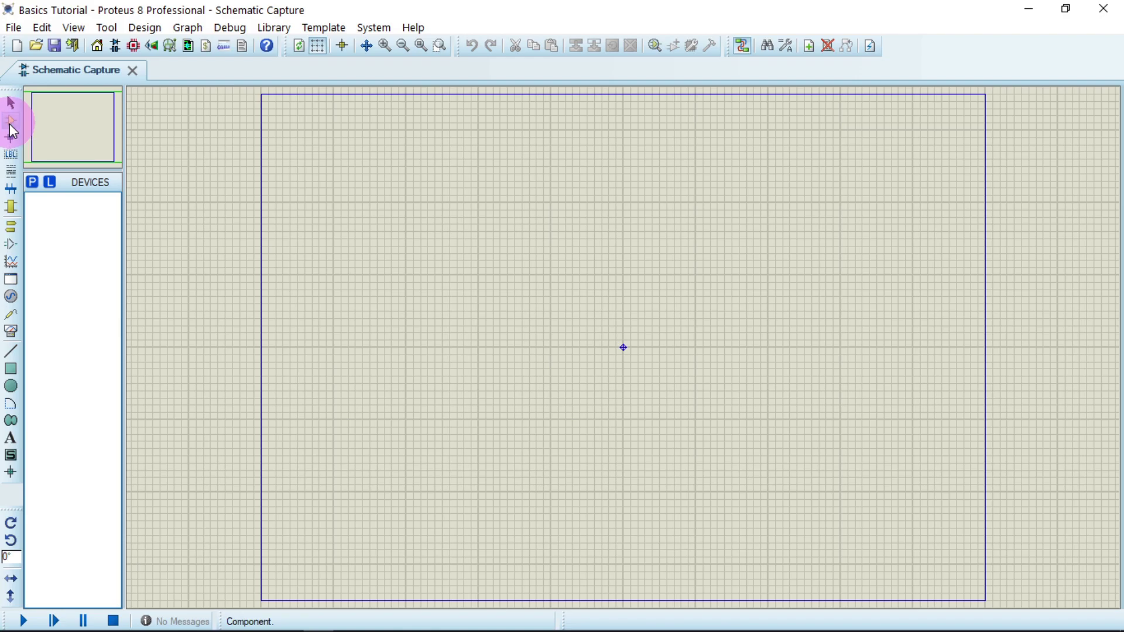
pyautogui.click(32, 182)
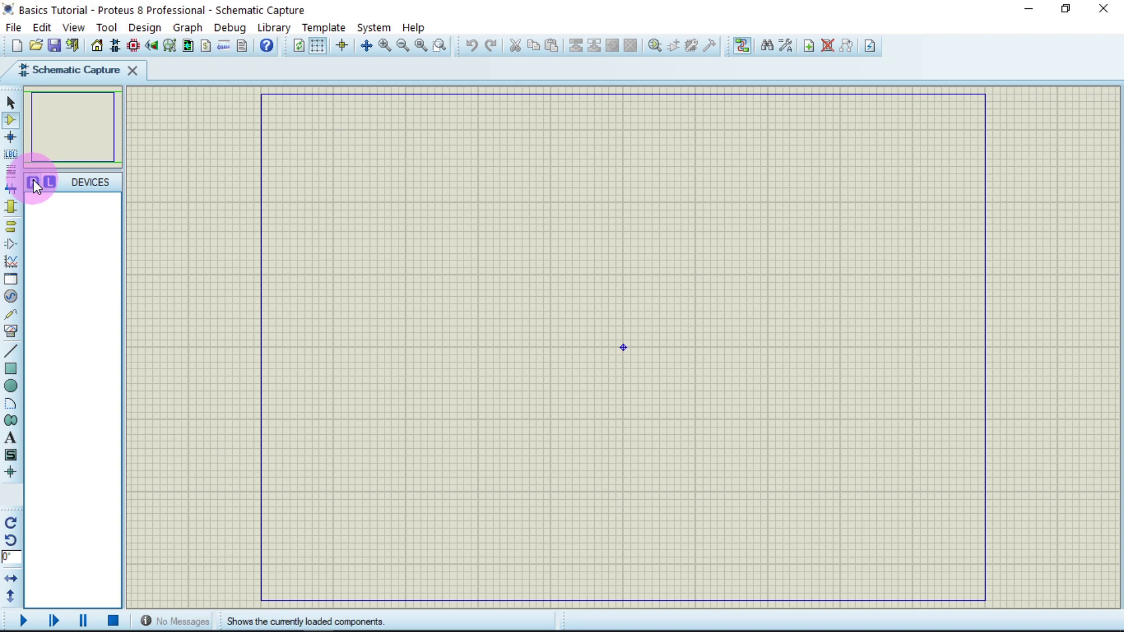
pyautogui.click(242, 91)
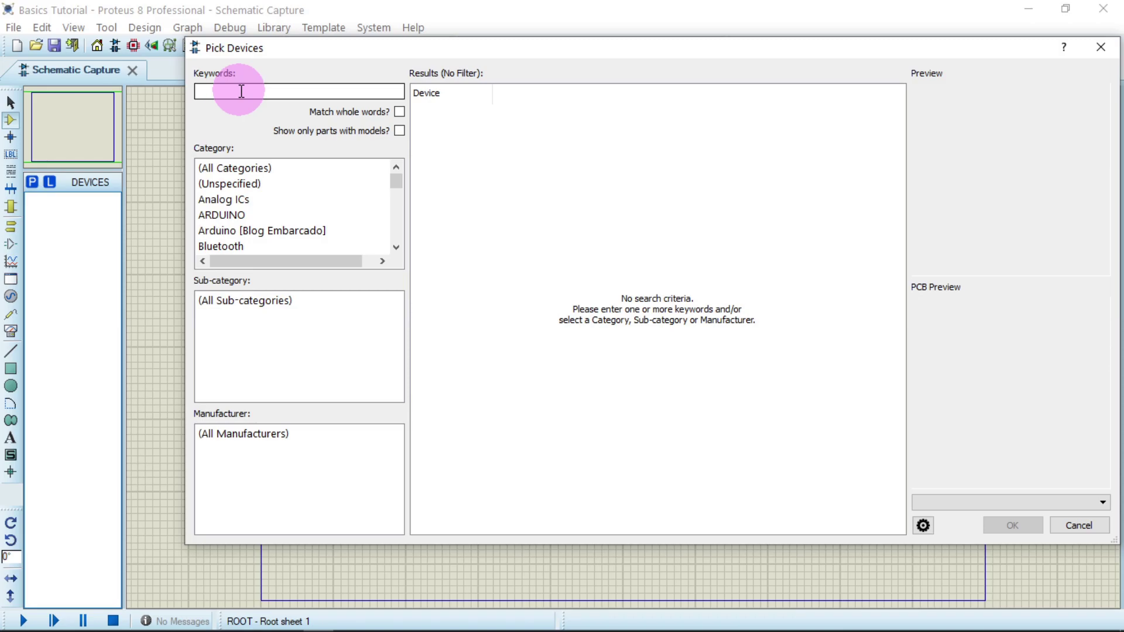
pyautogui.write('Vsource')
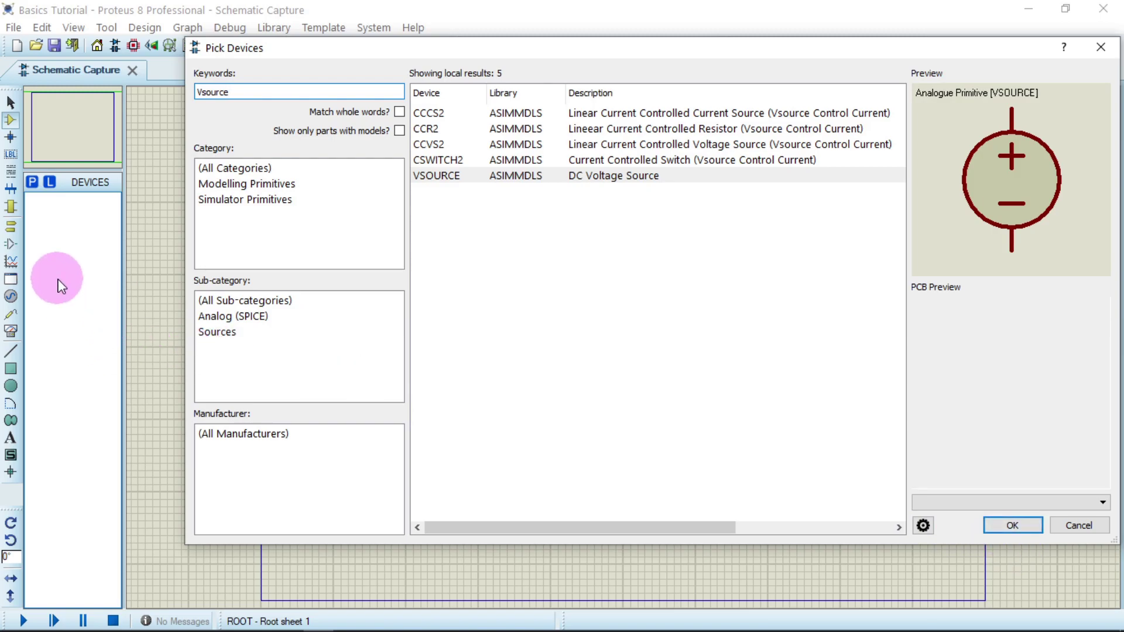
pyautogui.click(1020, 534)
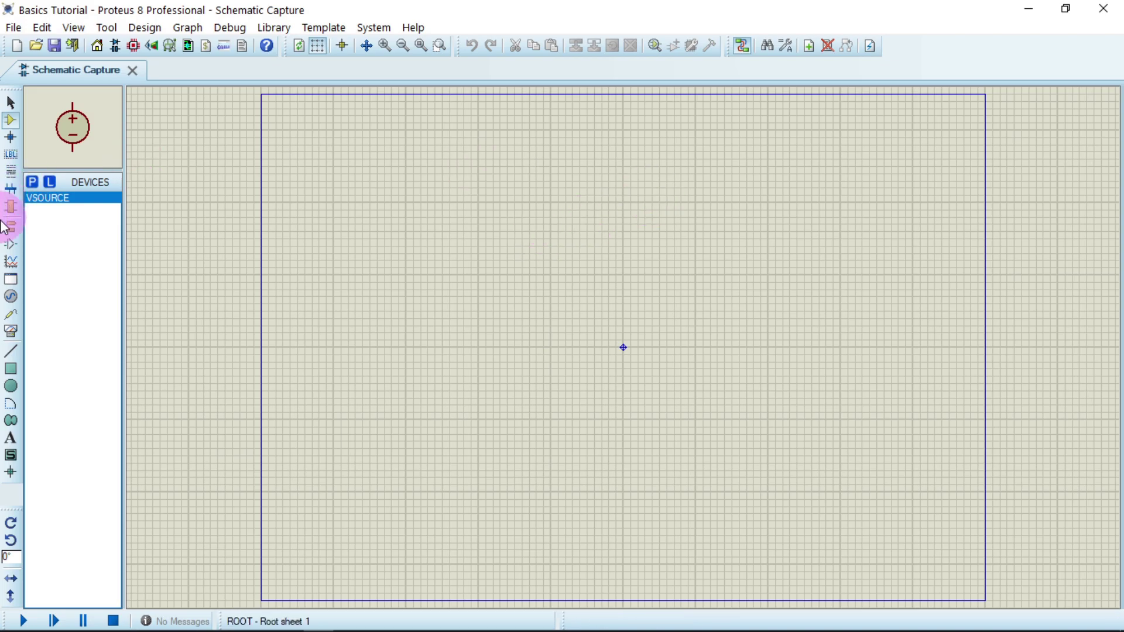
# Step: Search the component library for "led" and add the animated LED-GREEN model to the device list
pyautogui.click(32, 182)
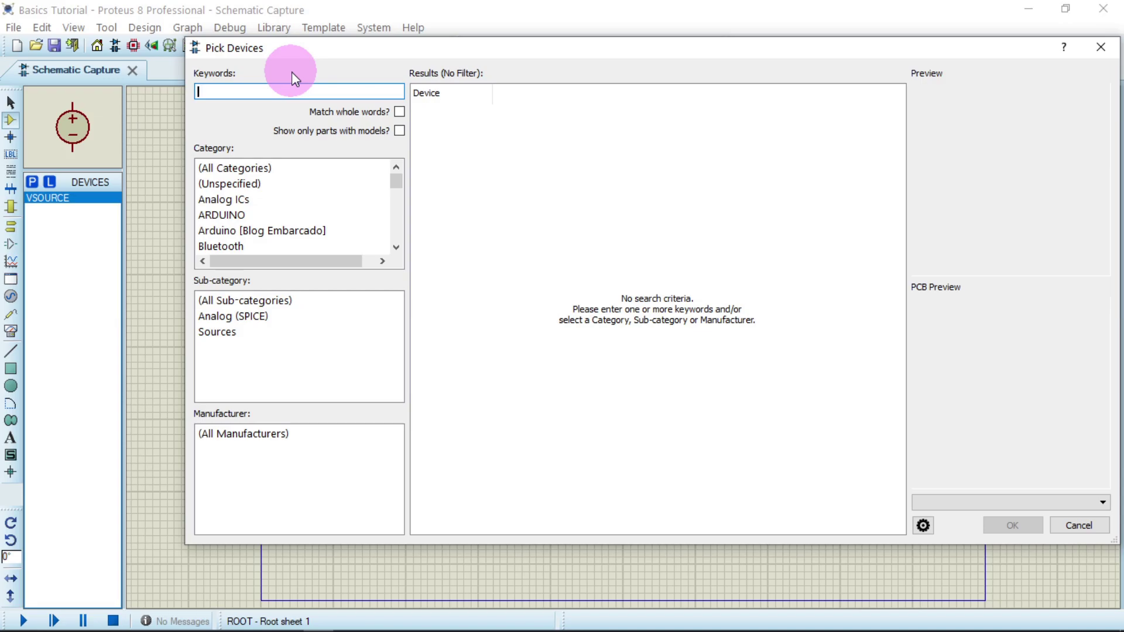
pyautogui.write('le')
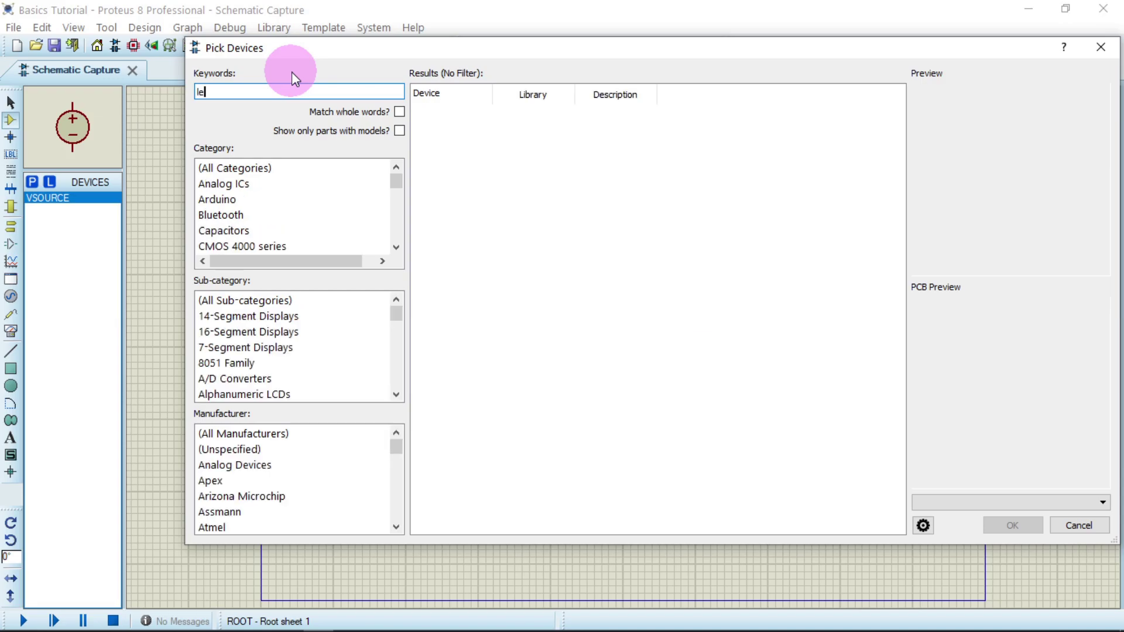
pyautogui.write('d')
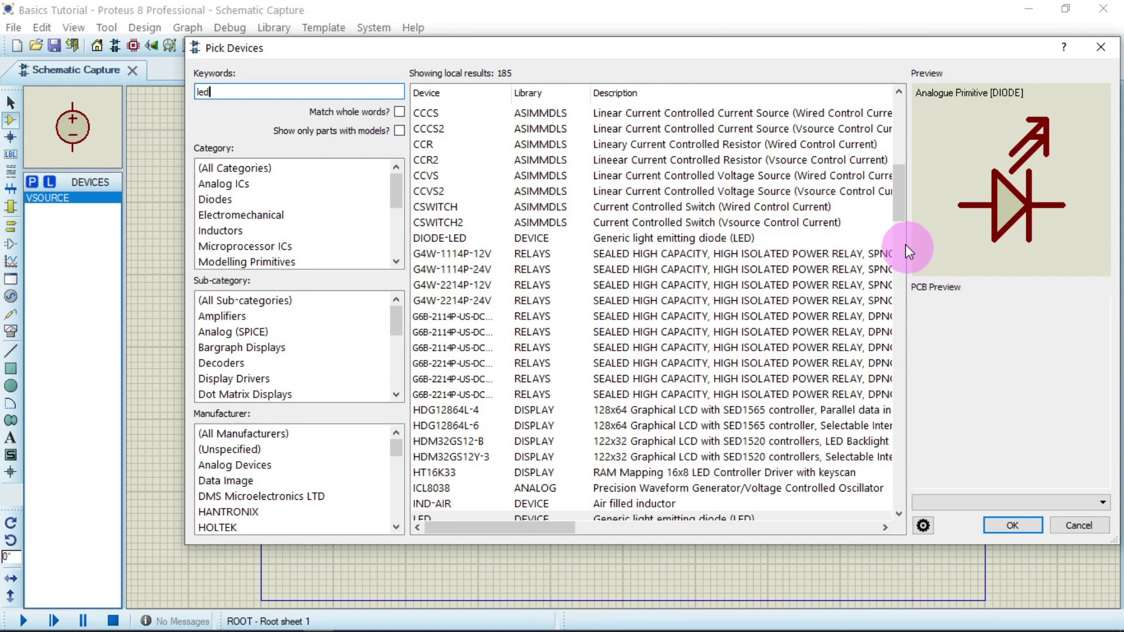
pyautogui.moveTo(898, 199); pyautogui.dragTo(897, 242)
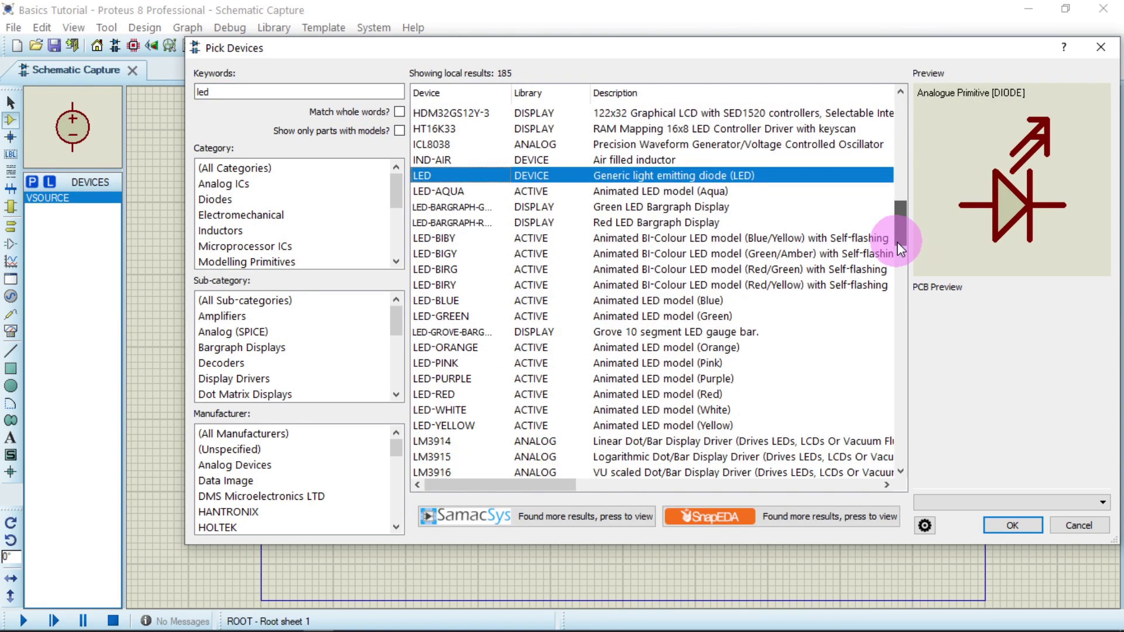
pyautogui.click(699, 318)
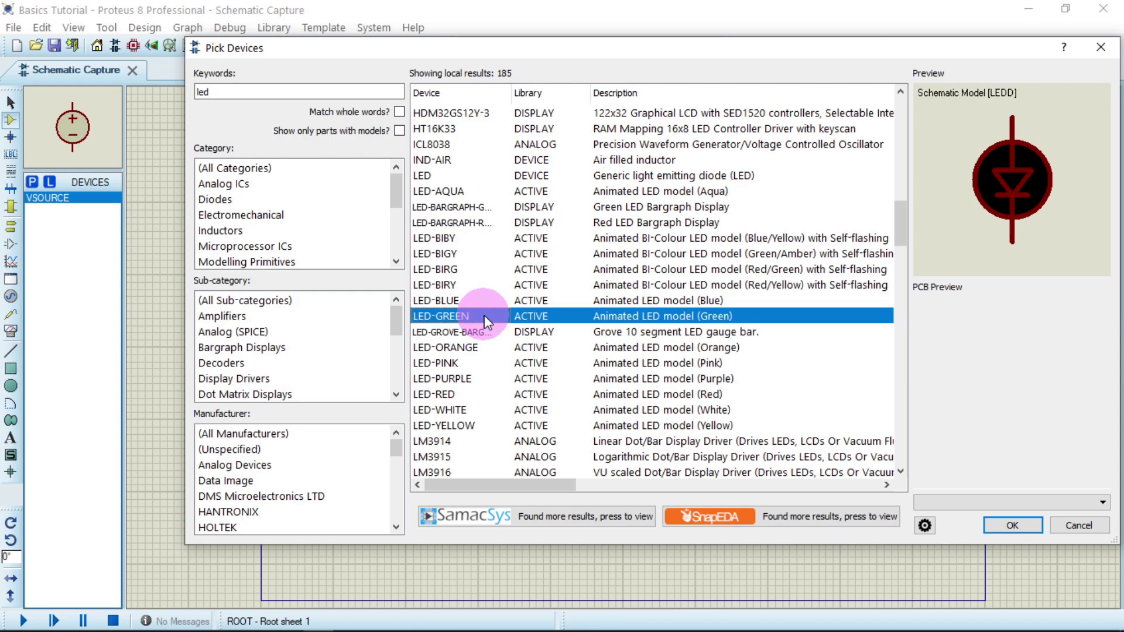
pyautogui.moveTo(483, 315)
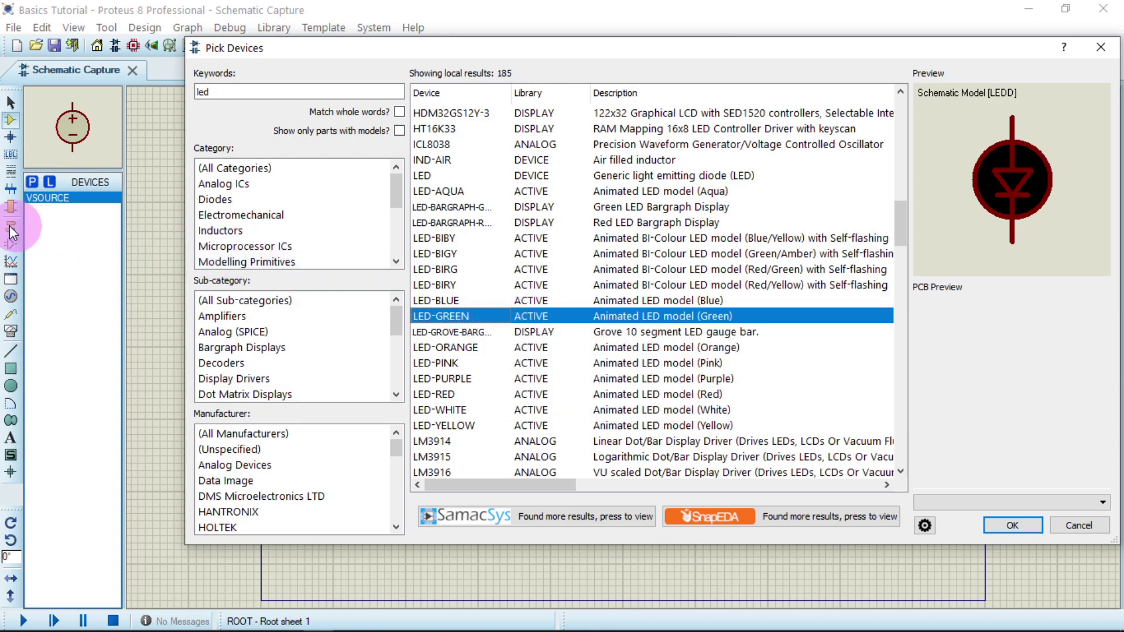
pyautogui.doubleClick(566, 316)
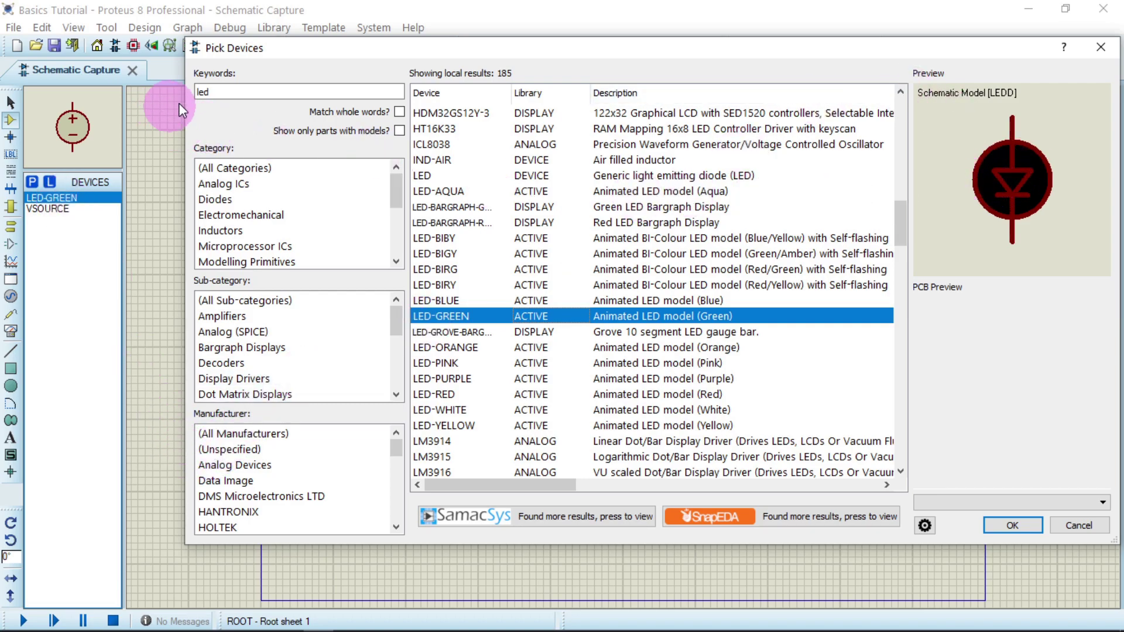
# Step: Search the component library for "res", add the RES resistor to the device list and close the device picker
pyautogui.click(224, 89)
pyautogui.press('BackSpace')
pyautogui.press('BackSpace')
pyautogui.write('res')
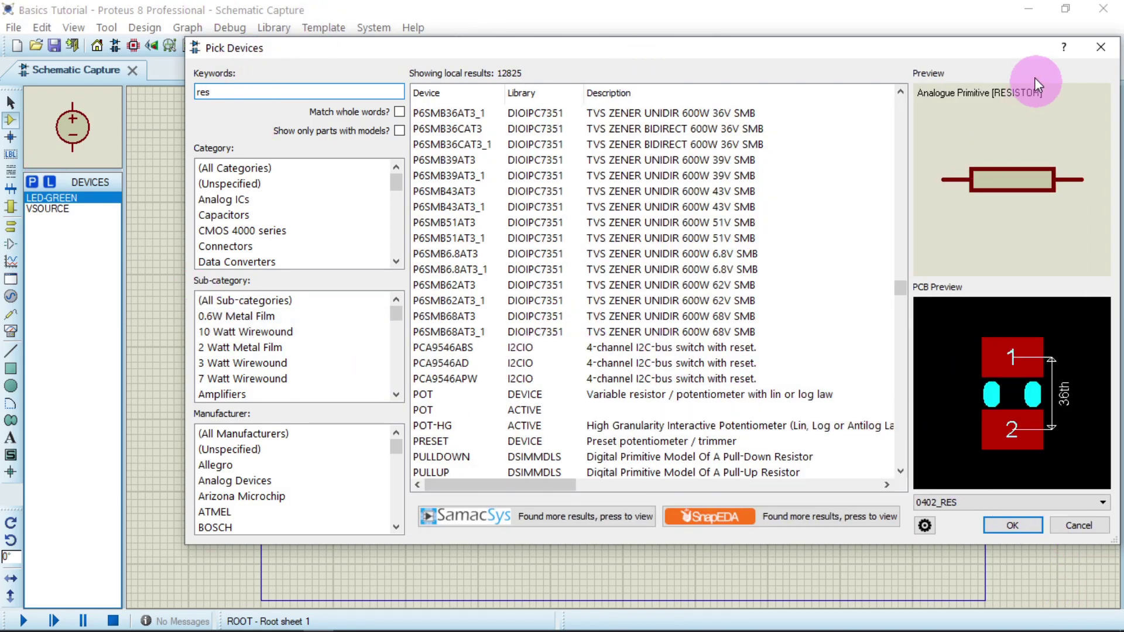
pyautogui.click(1014, 525)
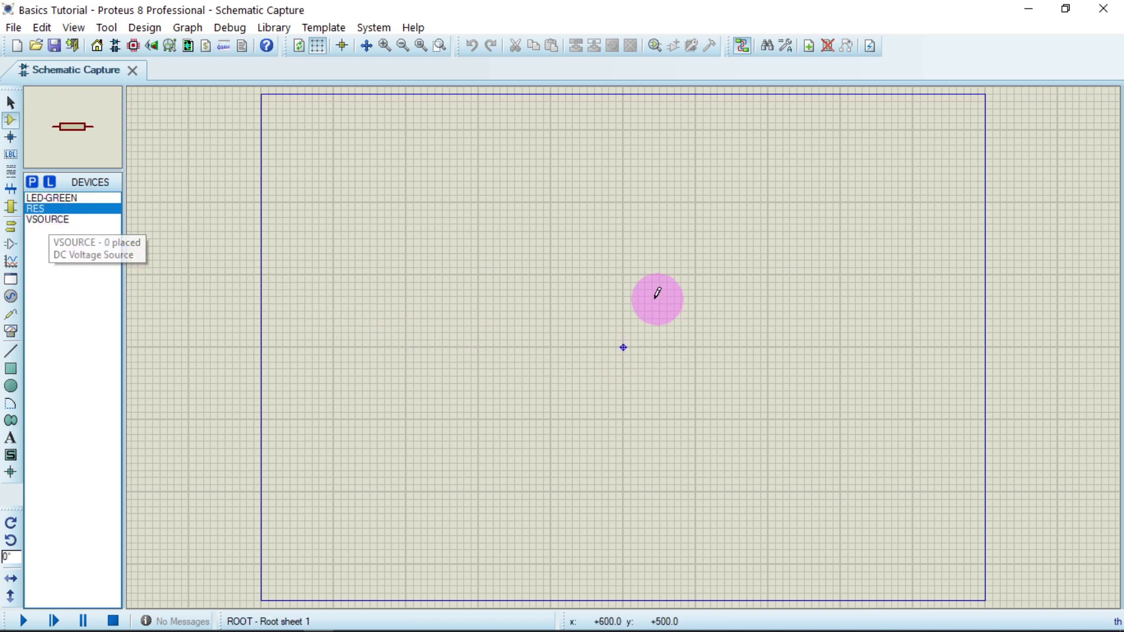
# Step: Place the VSOURCE DC voltage source on the schematic, to the left of the sheet origin
pyautogui.click(76, 225)
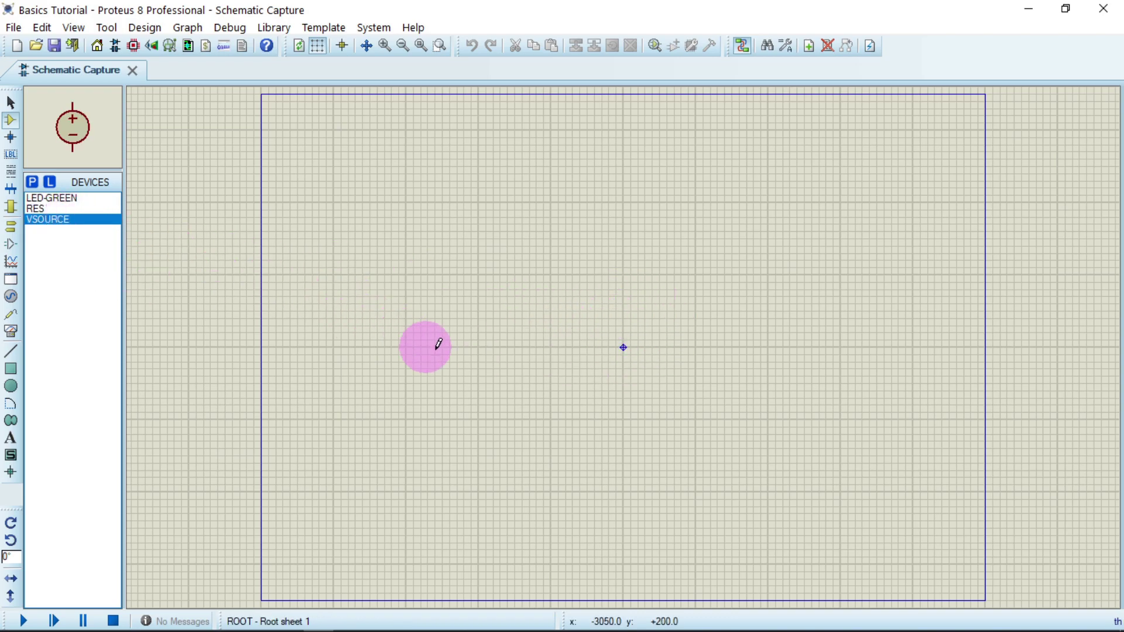
pyautogui.click(501, 337)
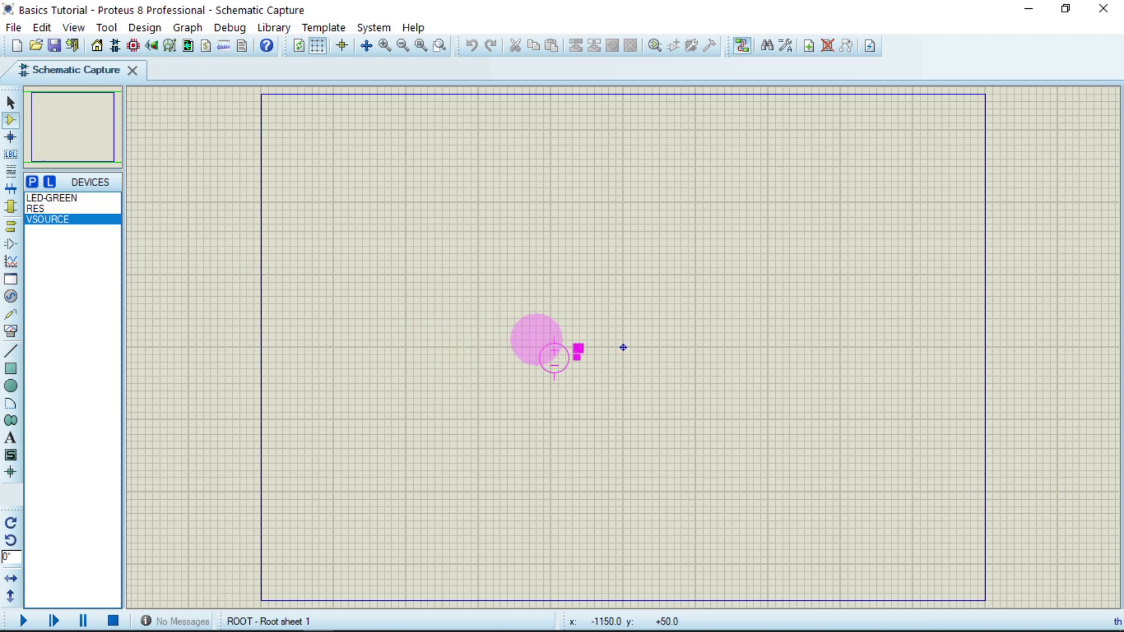
pyautogui.click(550, 348)
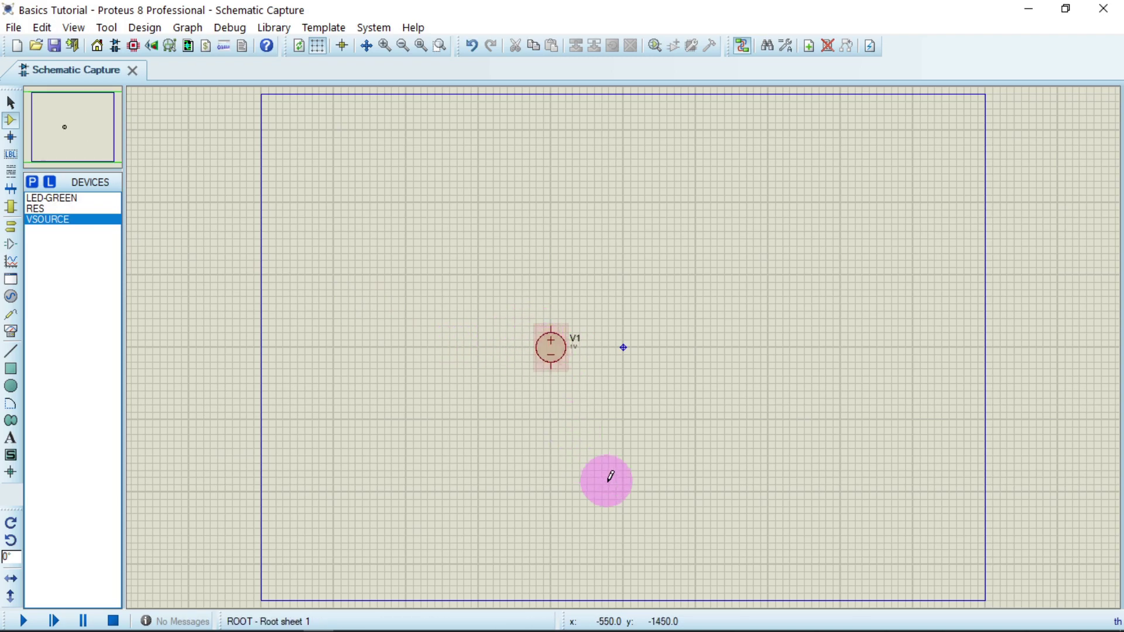
# Step: Place the RES resistor horizontally above the sheet origin, up and to the right of the voltage source
pyautogui.click(41, 209)
pyautogui.click(630, 287)
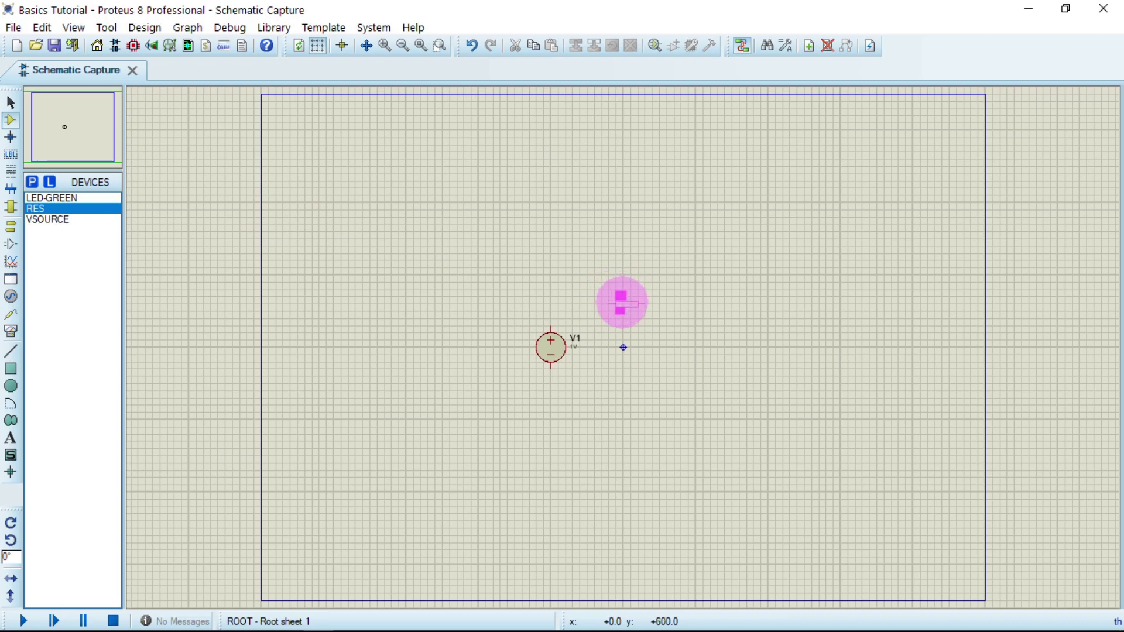
pyautogui.click(623, 302)
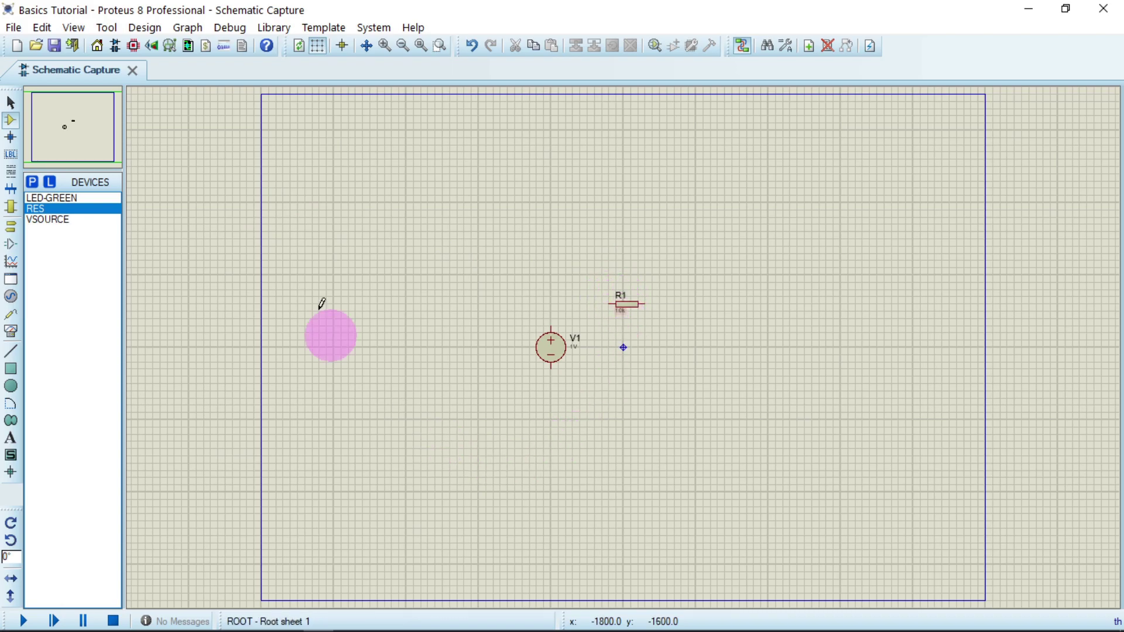
# Step: Place the LED-GREEN component to the right of the sheet origin, level with the voltage source
pyautogui.click(69, 199)
pyautogui.click(695, 362)
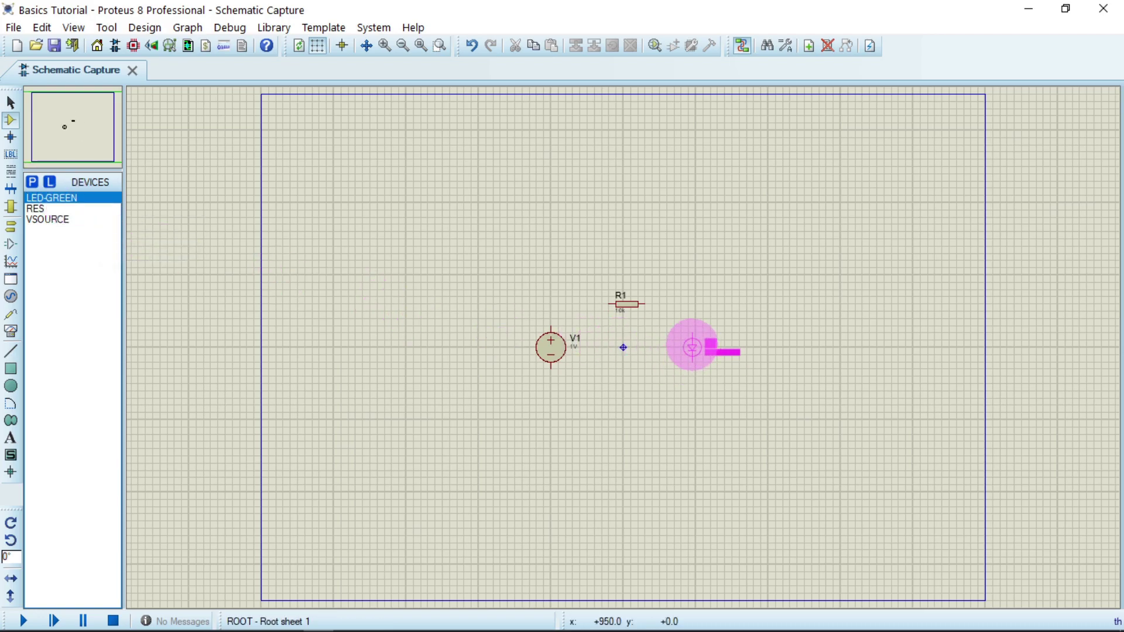
pyautogui.click(695, 344)
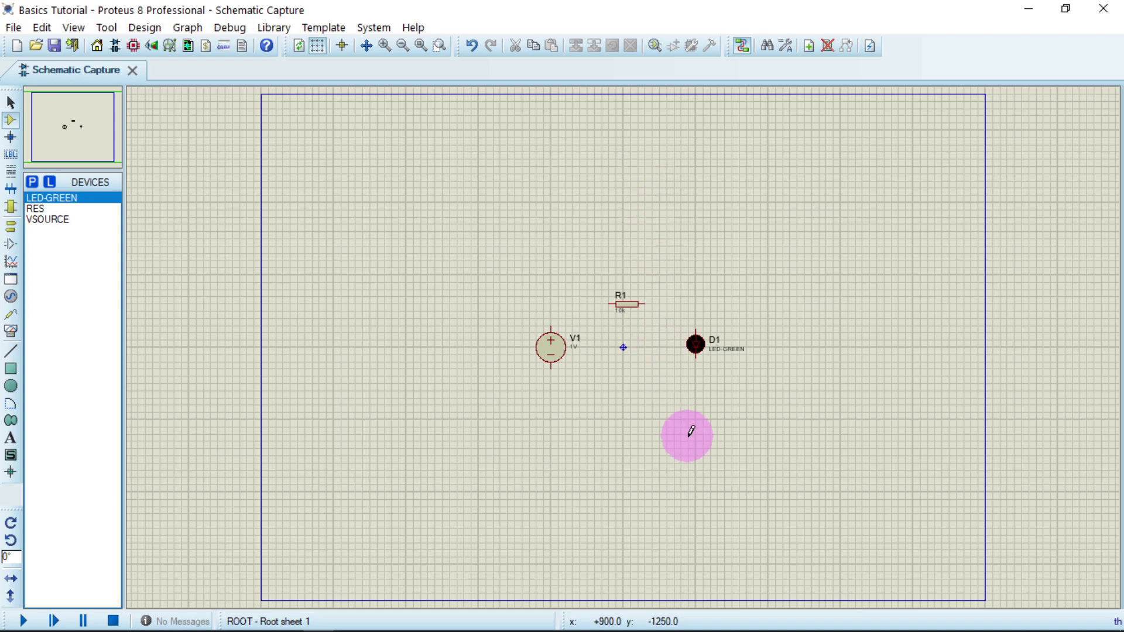
# Step: Examine the placed source, resistor and LED at different magnifications, including the entire sheet and a close-up area around the LED
pyautogui.click(383, 49)
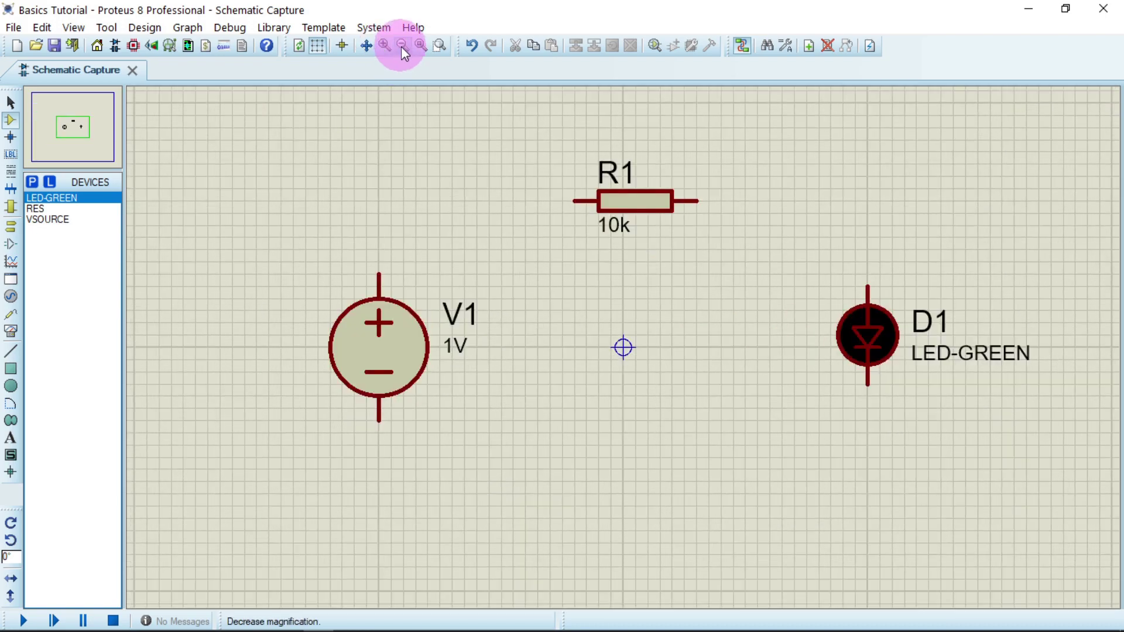
pyautogui.click(402, 47)
pyautogui.click(401, 46)
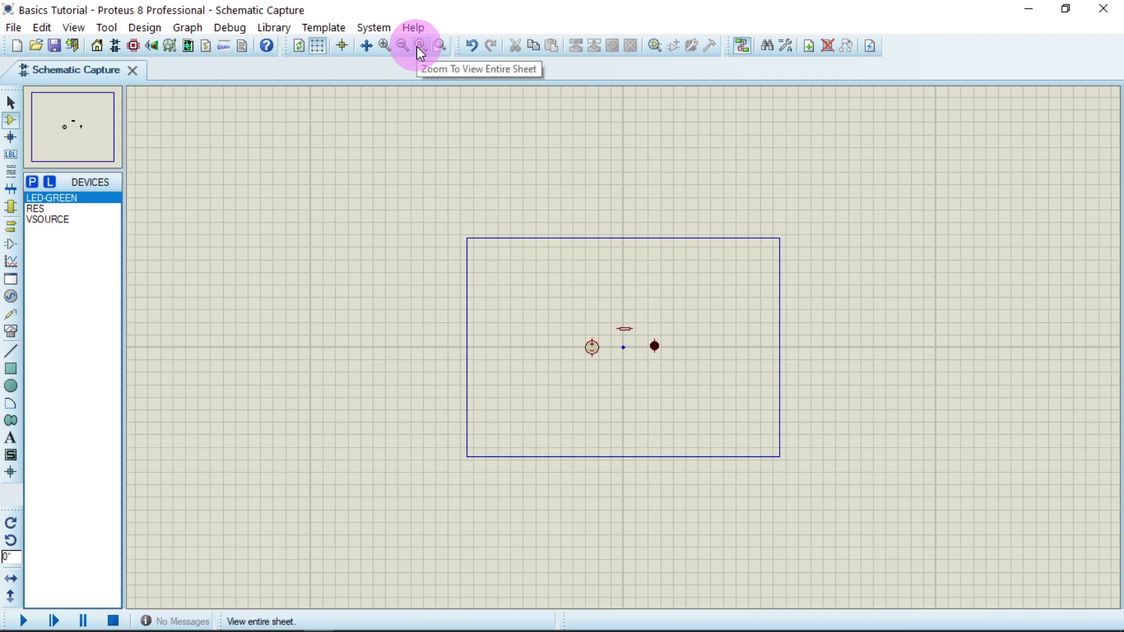
pyautogui.click(421, 47)
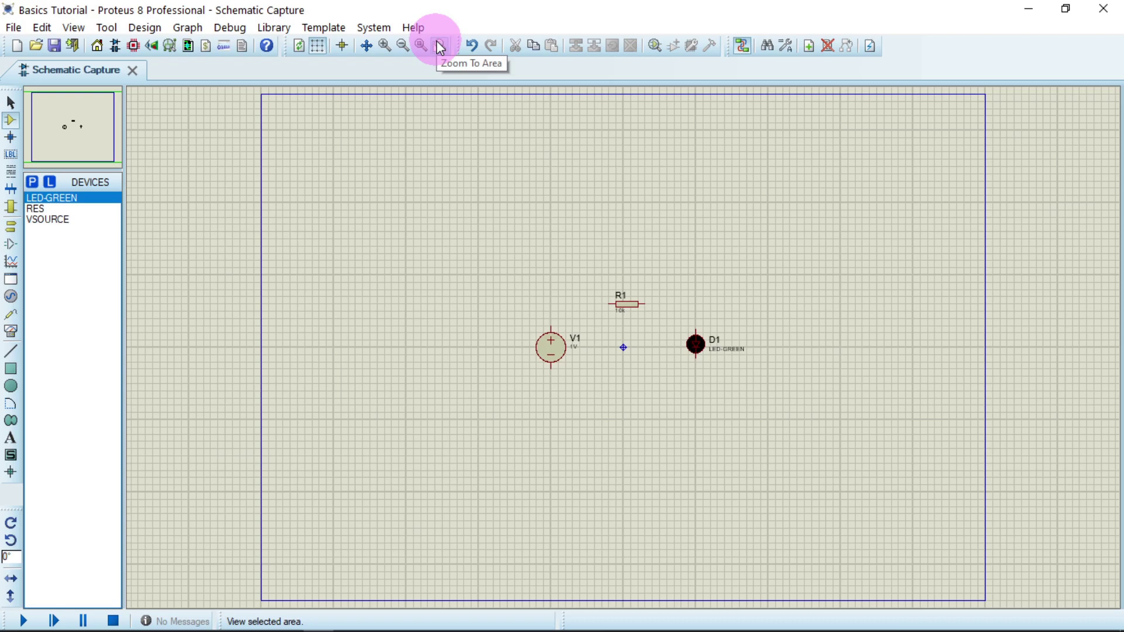
pyautogui.click(440, 46)
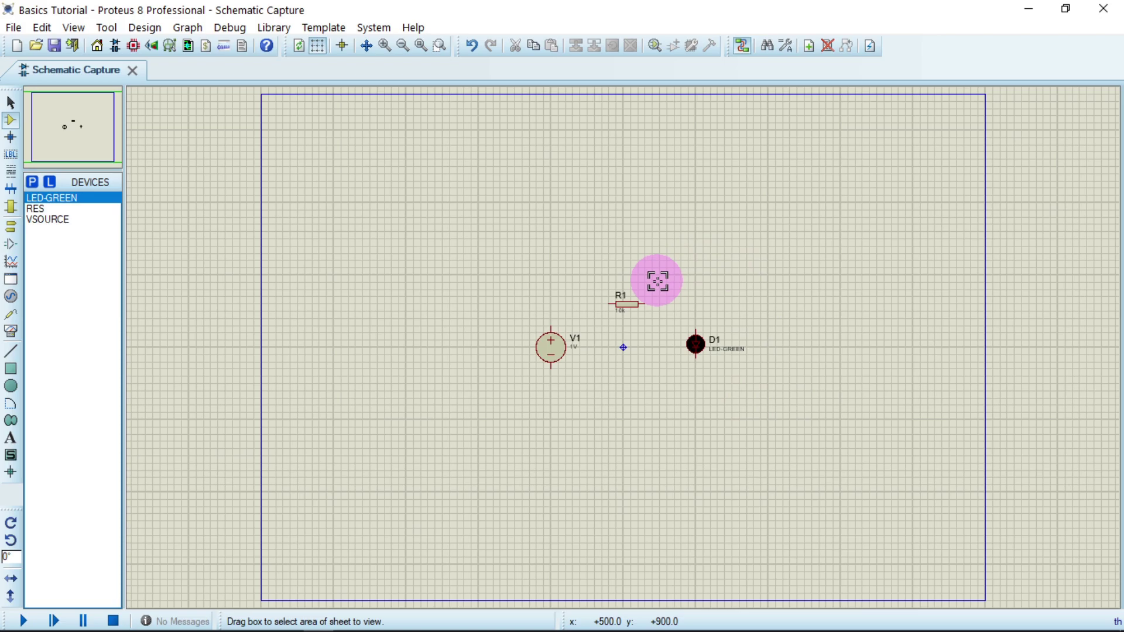
pyautogui.moveTo(659, 283); pyautogui.dragTo(781, 434)
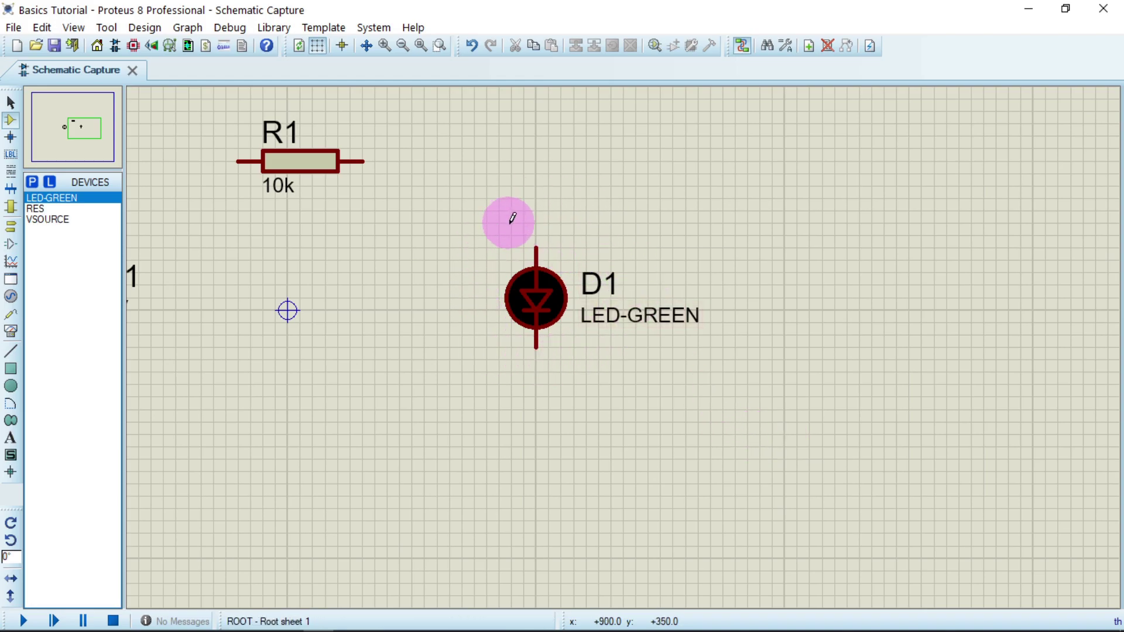
pyautogui.click(419, 45)
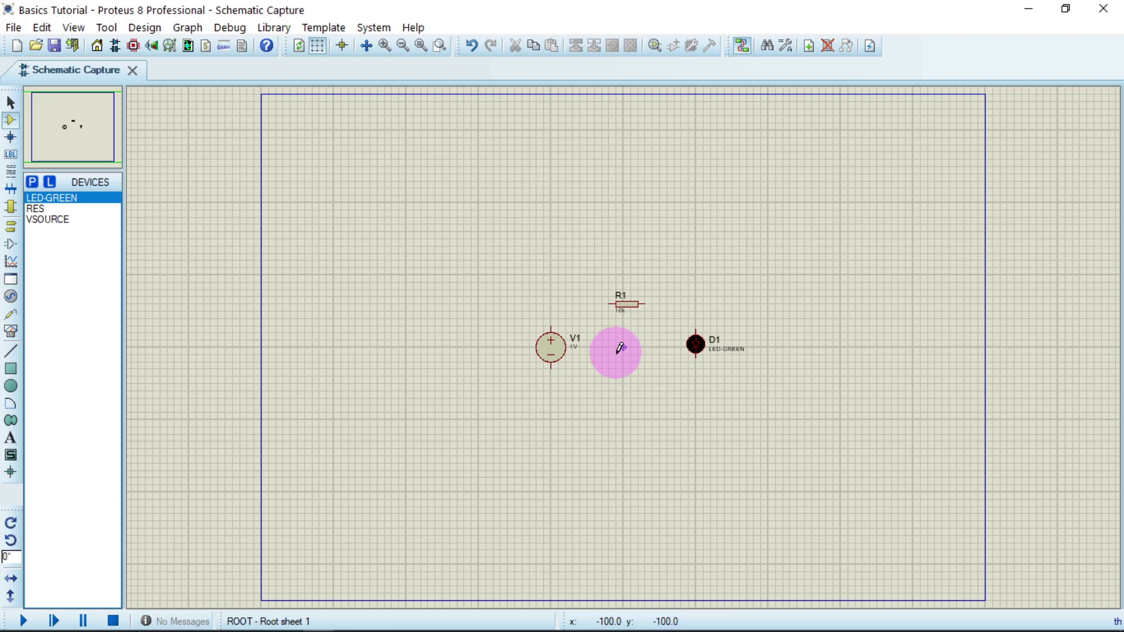
pyautogui.scroll(4, 621, 348)
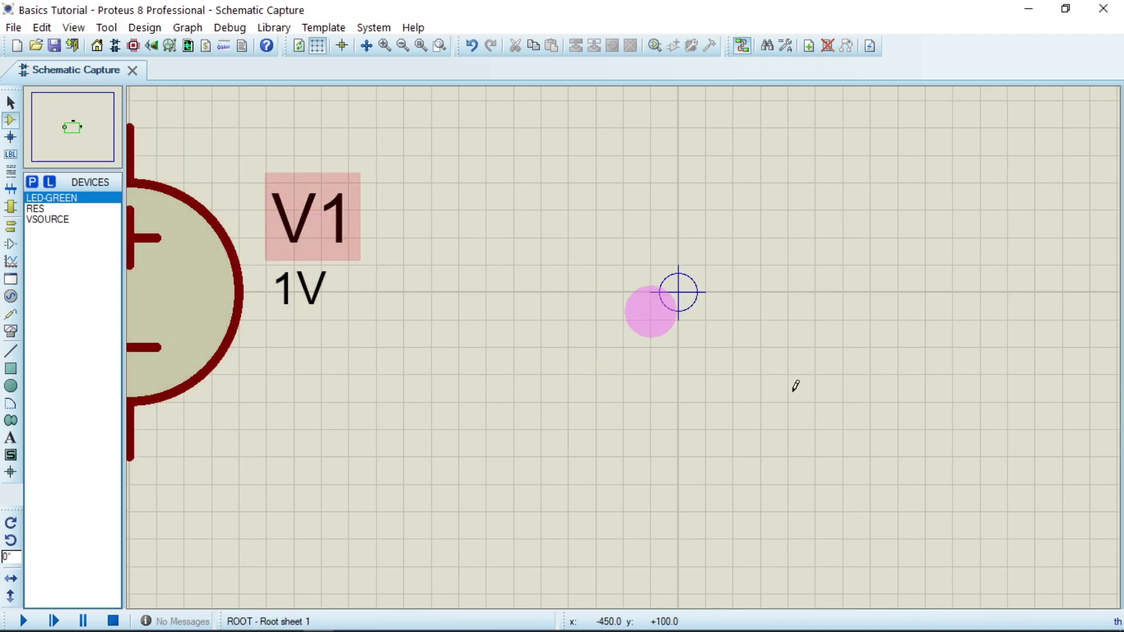
pyautogui.scroll(3, 301, 233)
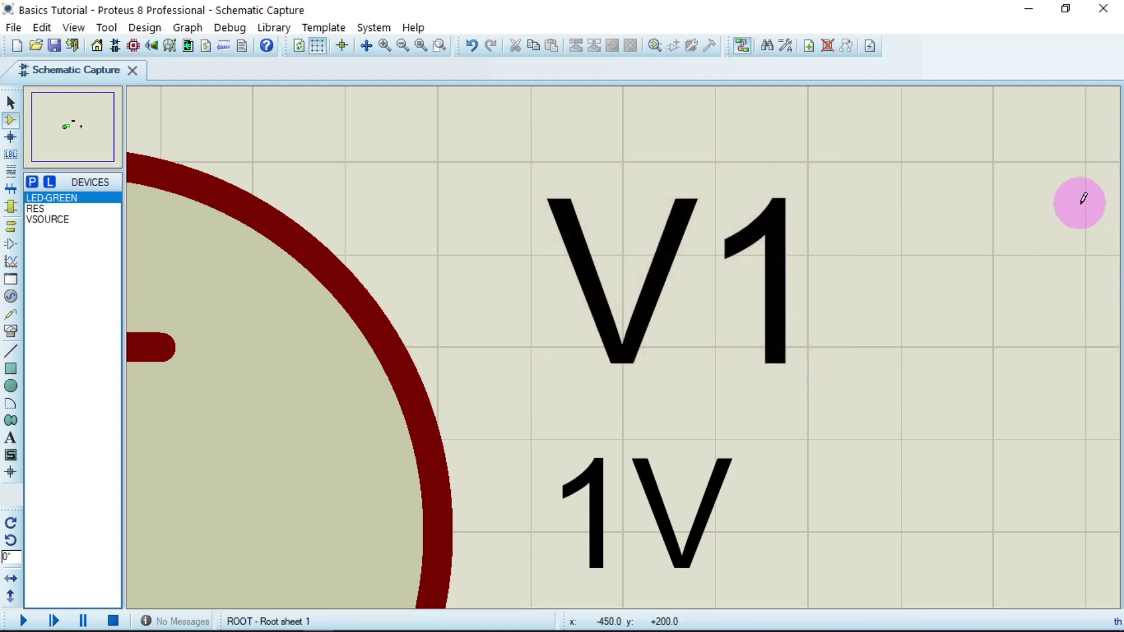
pyautogui.scroll(1, 1081, 197)
pyautogui.scroll(1, 625, 343)
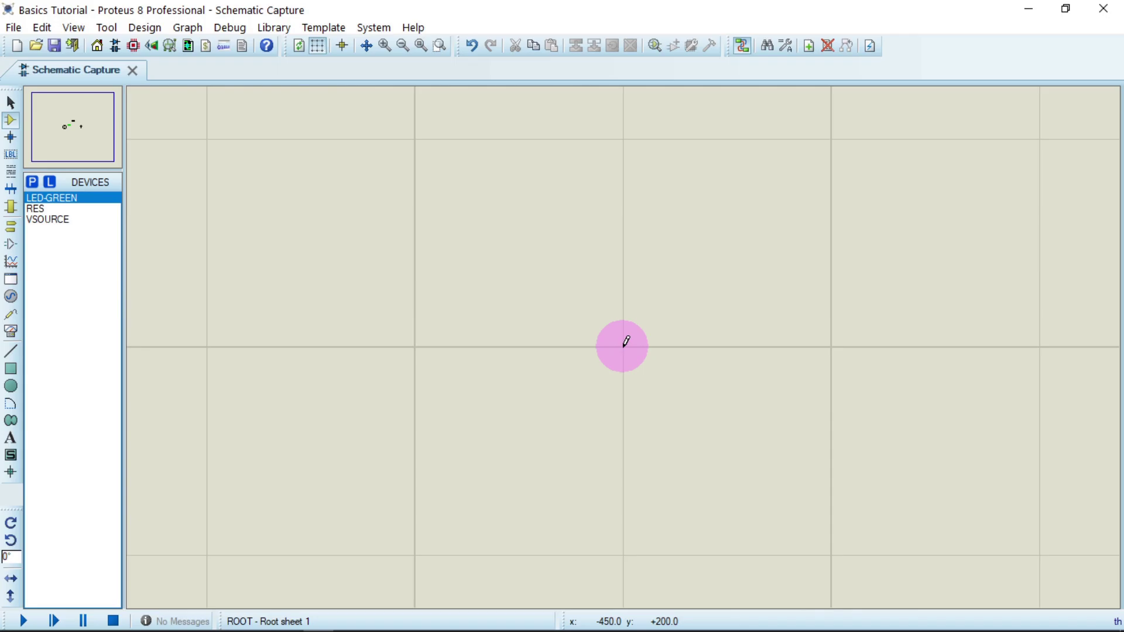
pyautogui.scroll(-4, 625, 342)
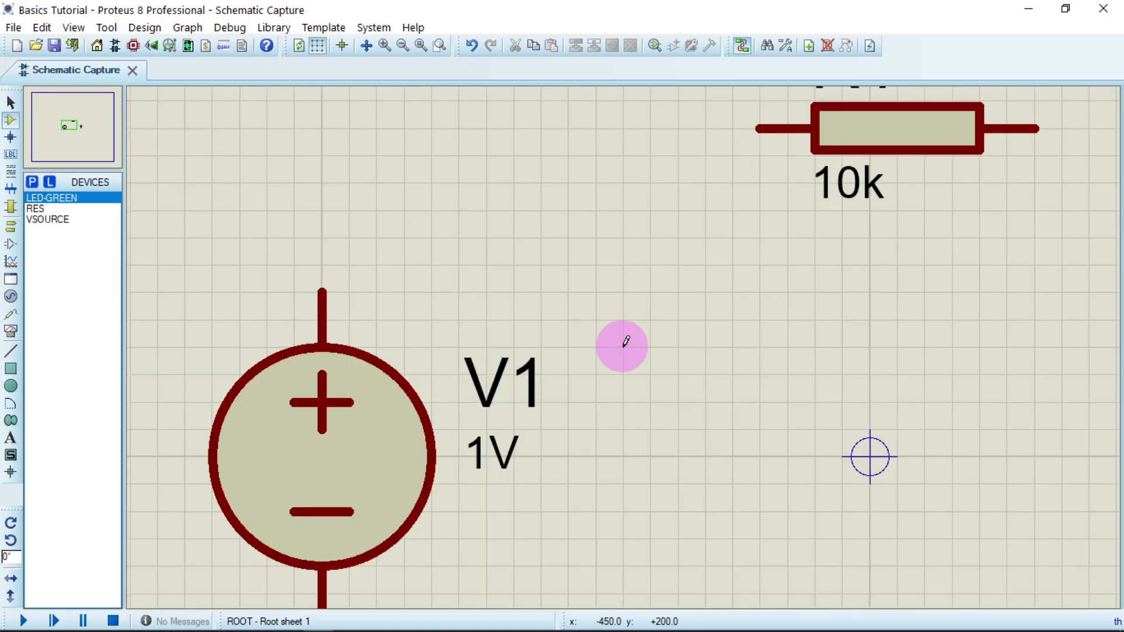
pyautogui.scroll(-1, 626, 342)
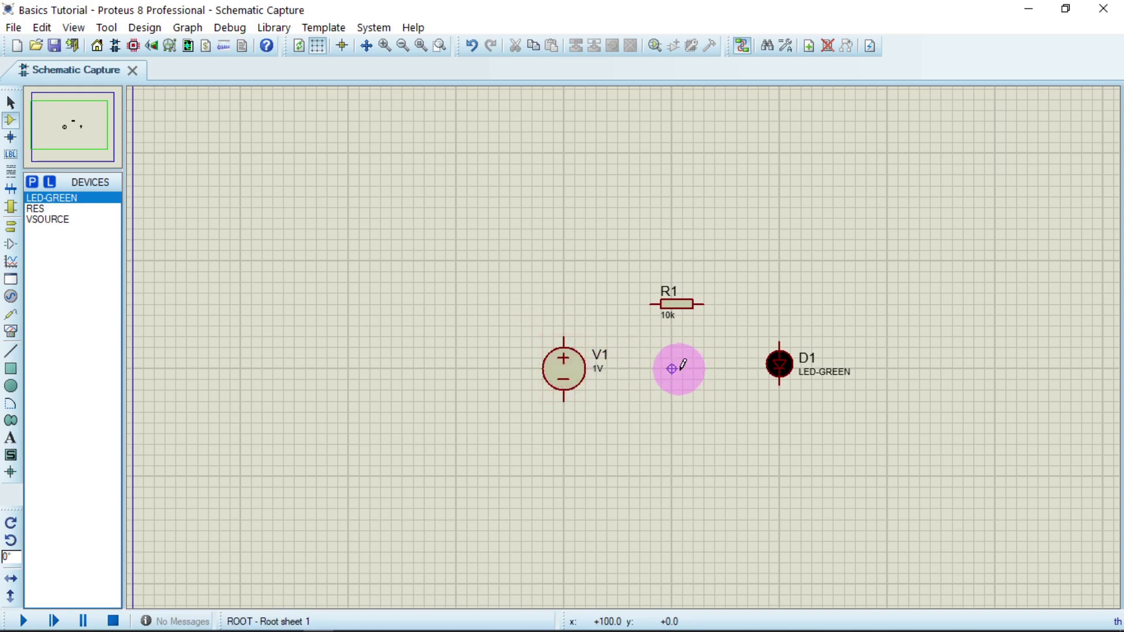
# Step: Wire the voltage source, resistor and green LED into a closed series loop, with the LED's anode on the resistor side
pyautogui.scroll(1, 685, 369)
pyautogui.scroll(2, 625, 343)
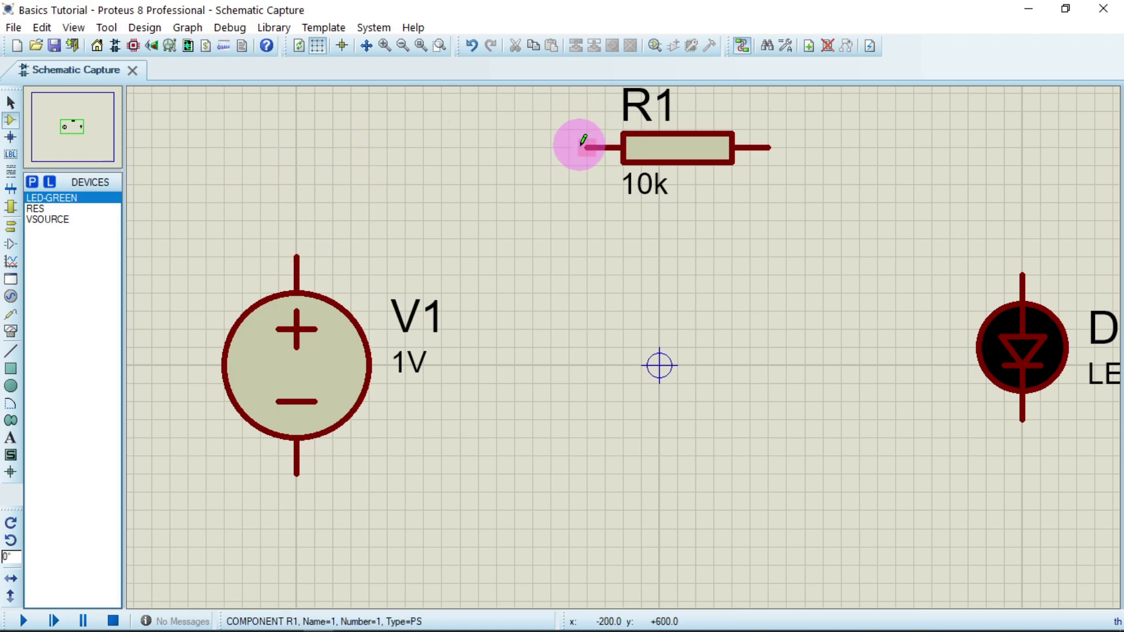
pyautogui.click(299, 255)
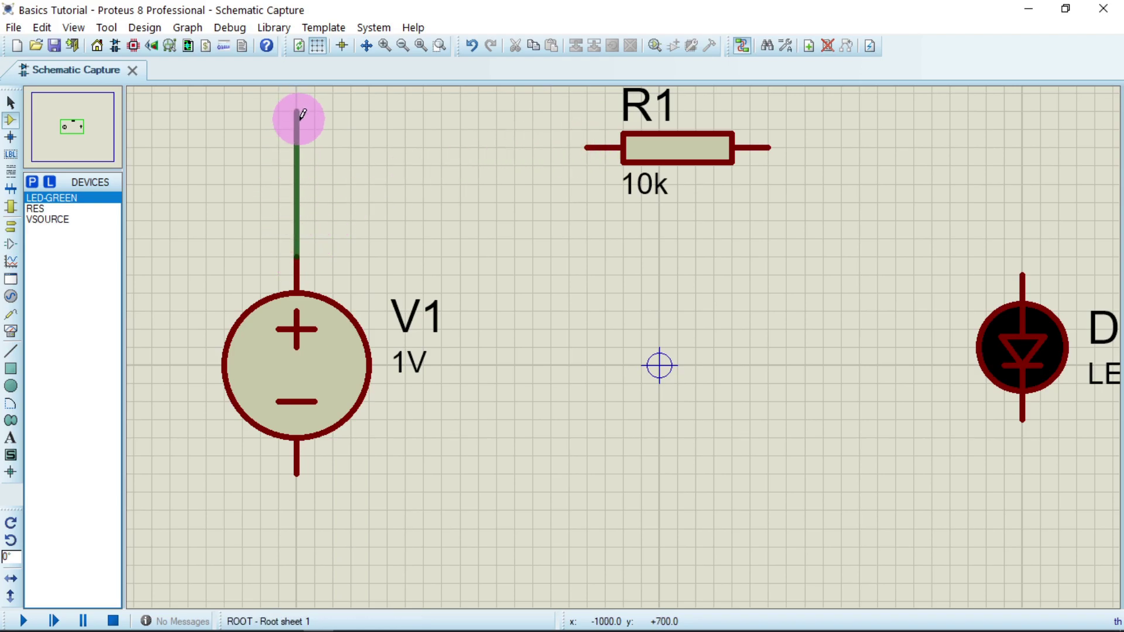
pyautogui.click(589, 146)
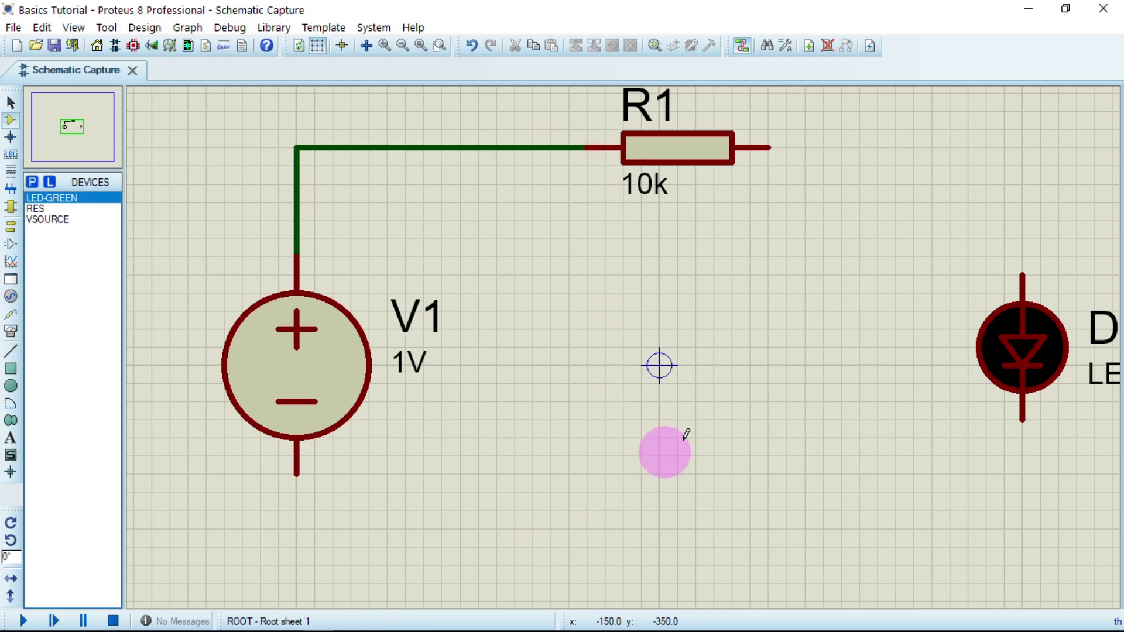
pyautogui.click(767, 147)
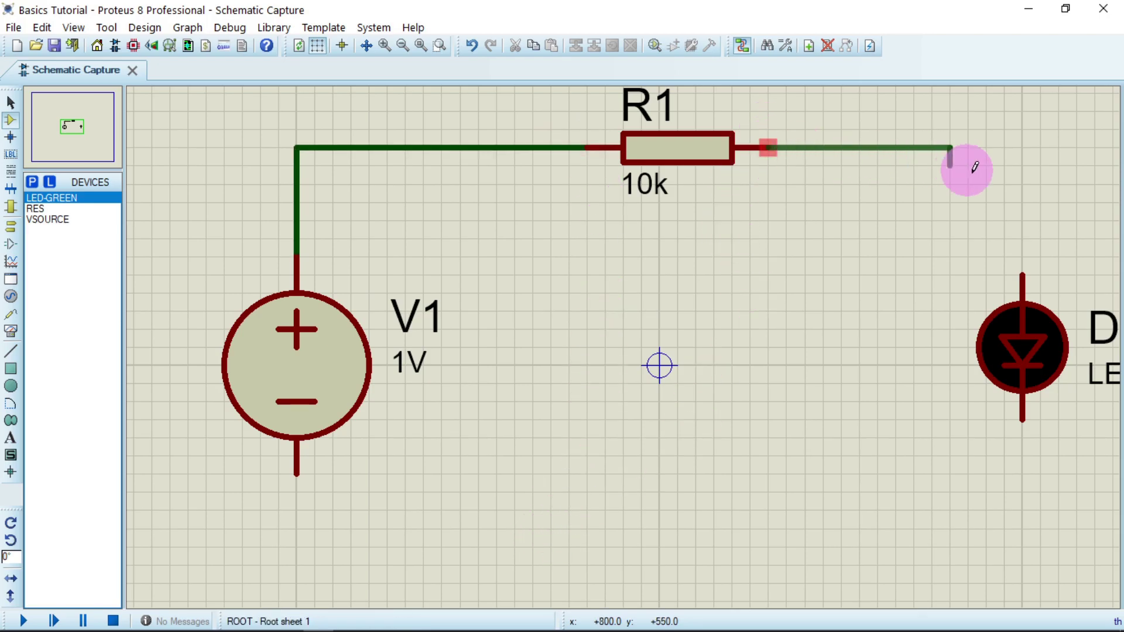
pyautogui.click(1025, 273)
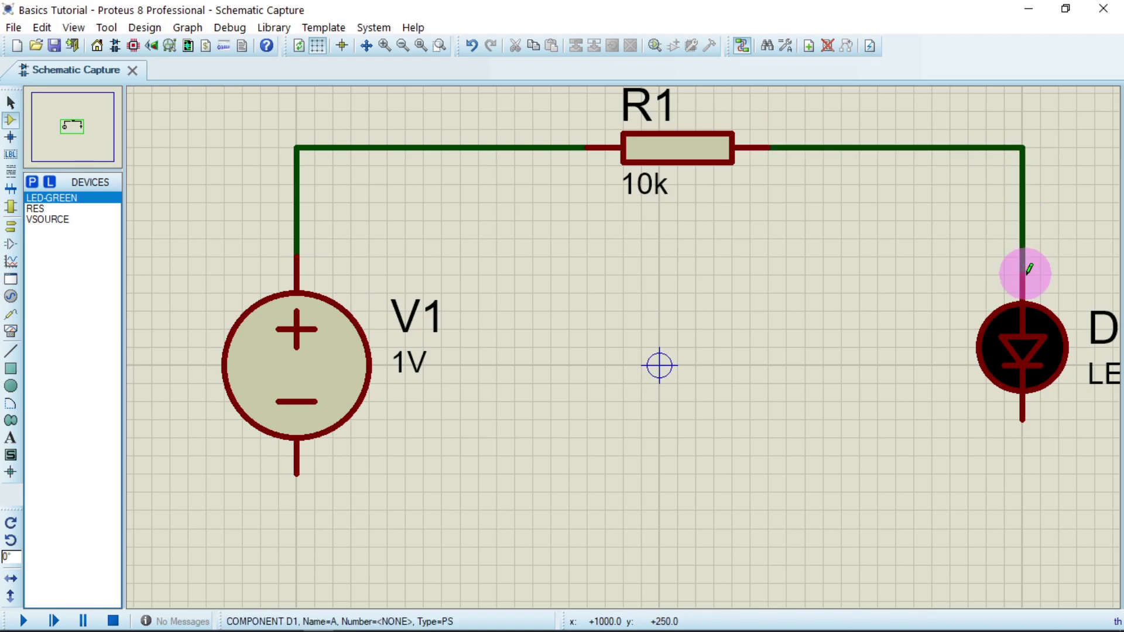
pyautogui.click(1023, 420)
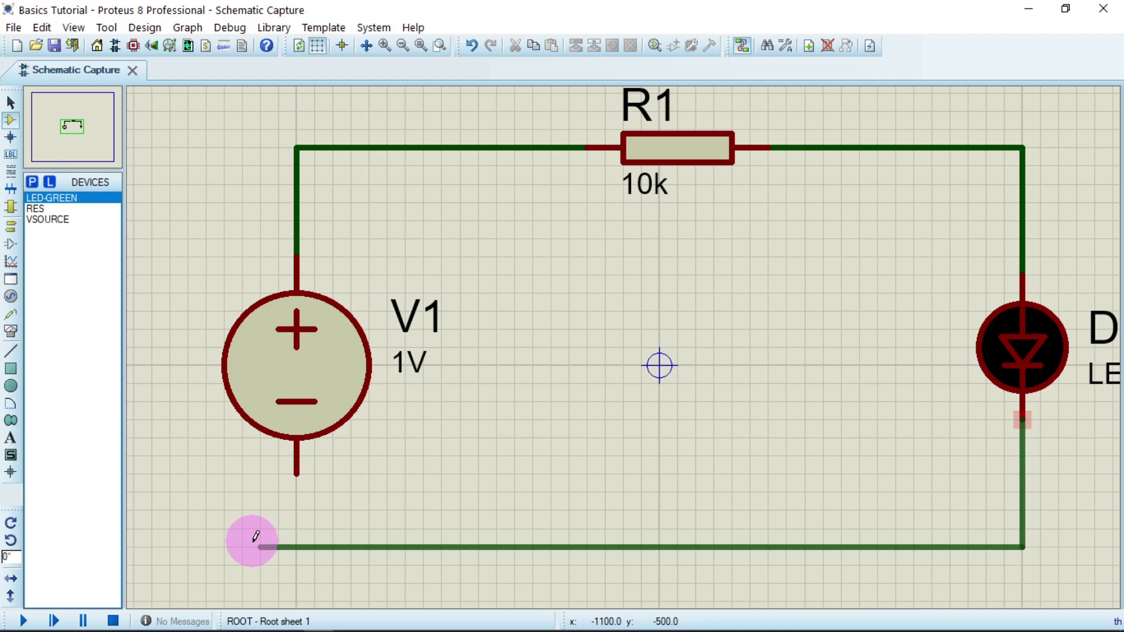
pyautogui.click(297, 467)
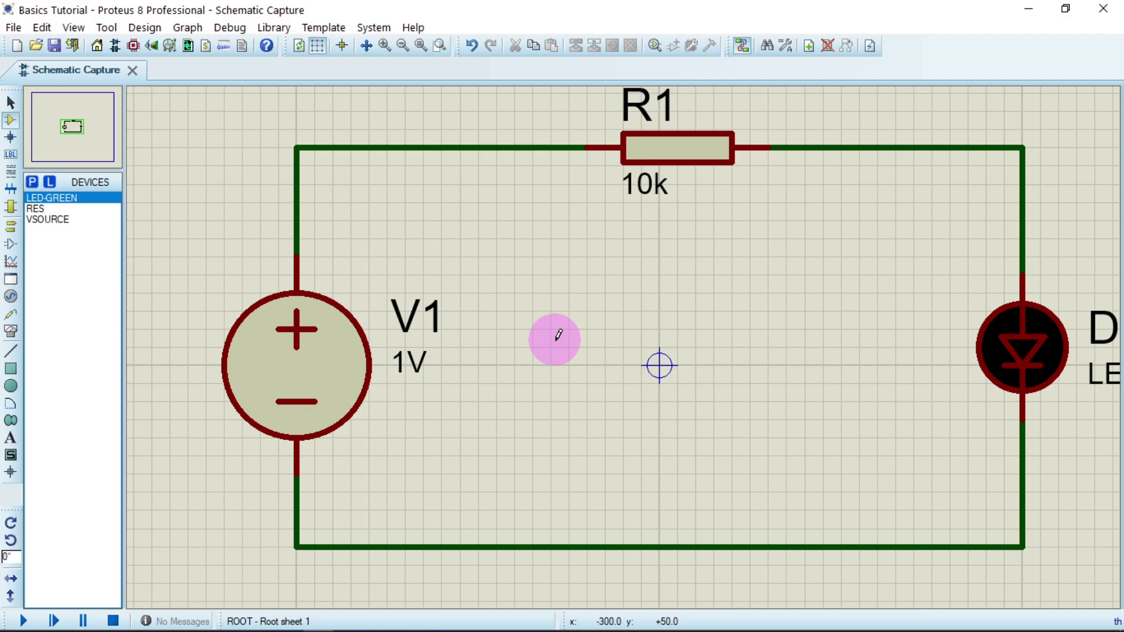
# Step: Review the available virtual instruments, 2D graphics styles, symbols and terminal types
pyautogui.scroll(-1, 558, 336)
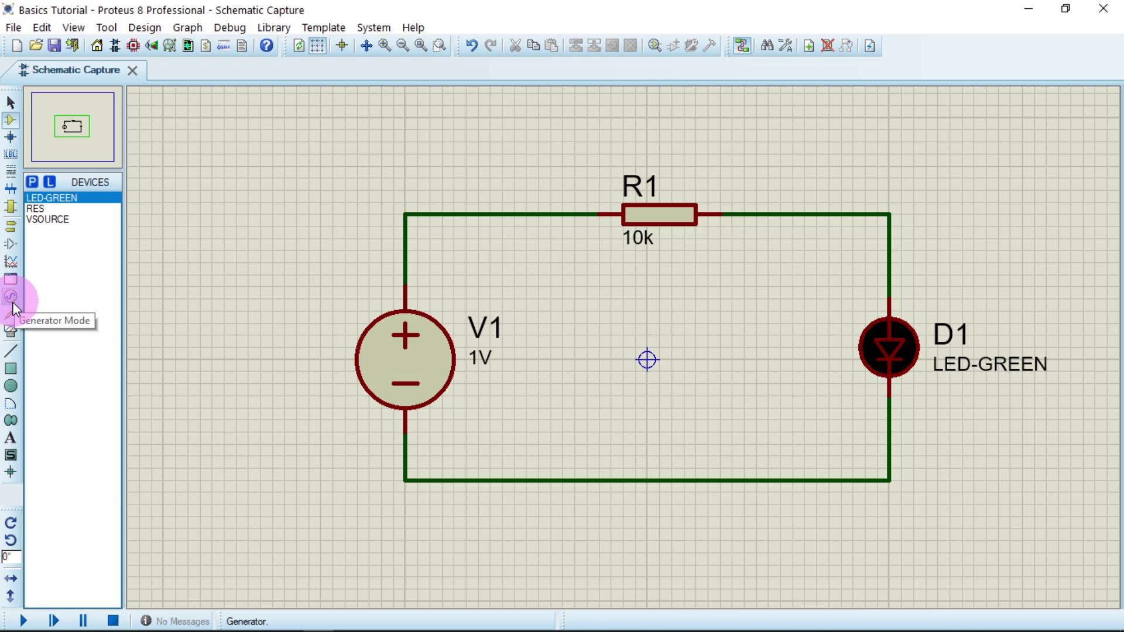
pyautogui.click(11, 332)
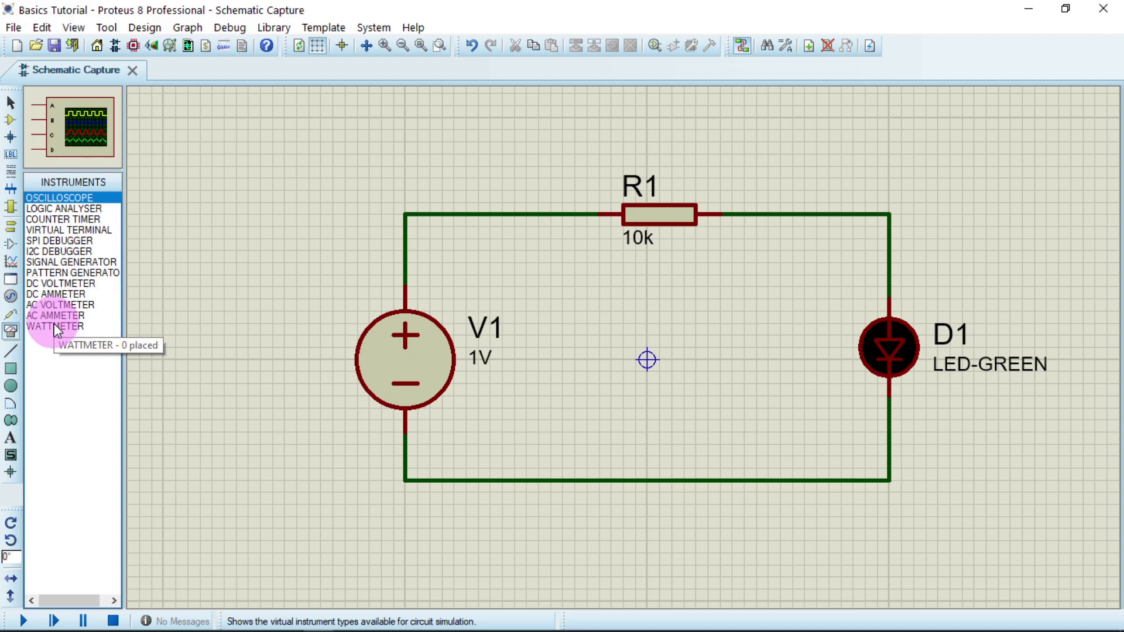
pyautogui.click(70, 208)
pyautogui.click(92, 226)
pyautogui.click(89, 220)
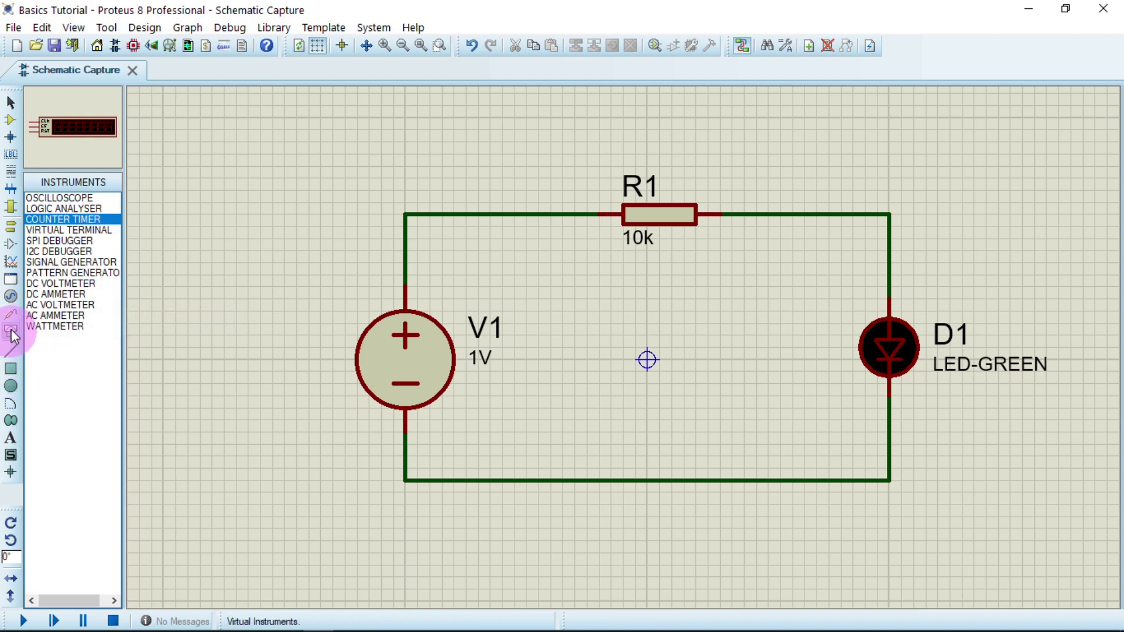
pyautogui.click(11, 370)
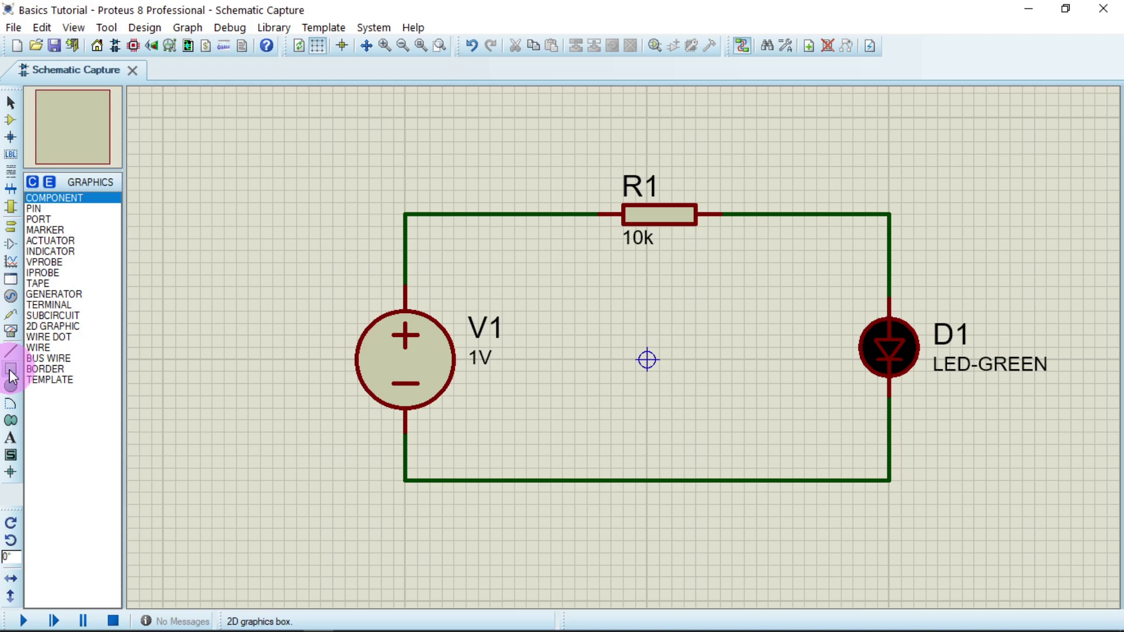
pyautogui.click(11, 385)
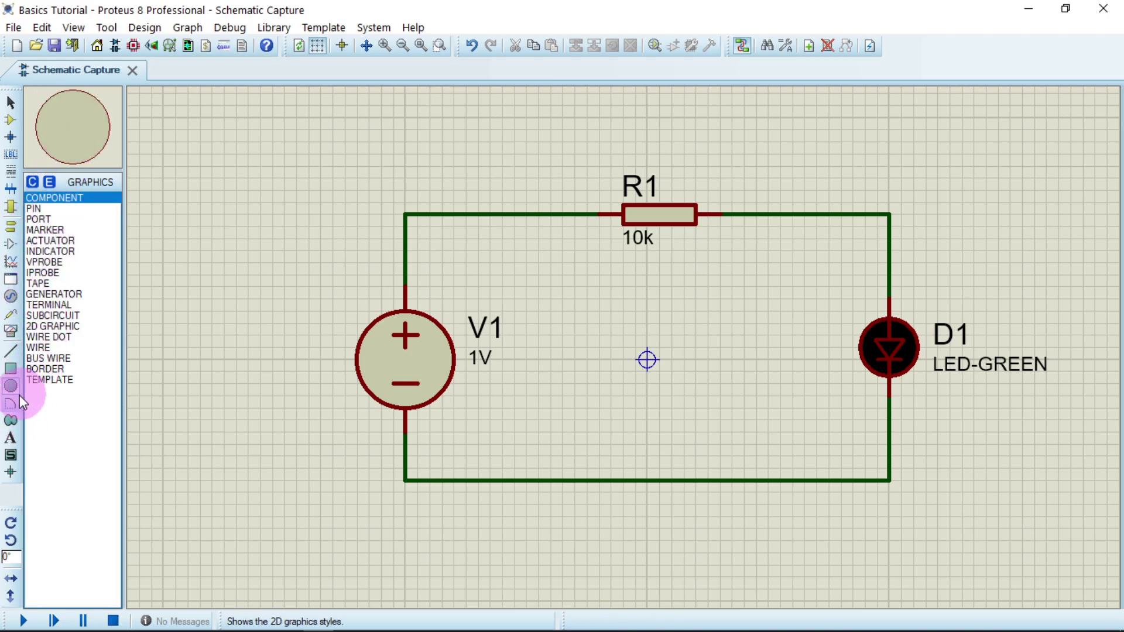
pyautogui.click(10, 405)
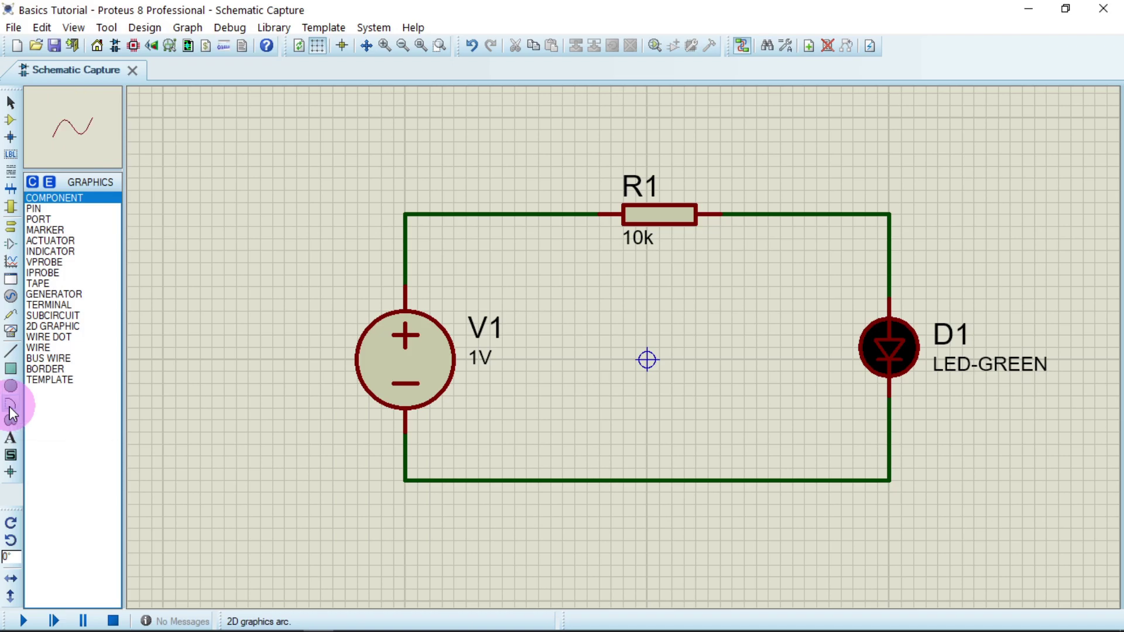
pyautogui.click(16, 422)
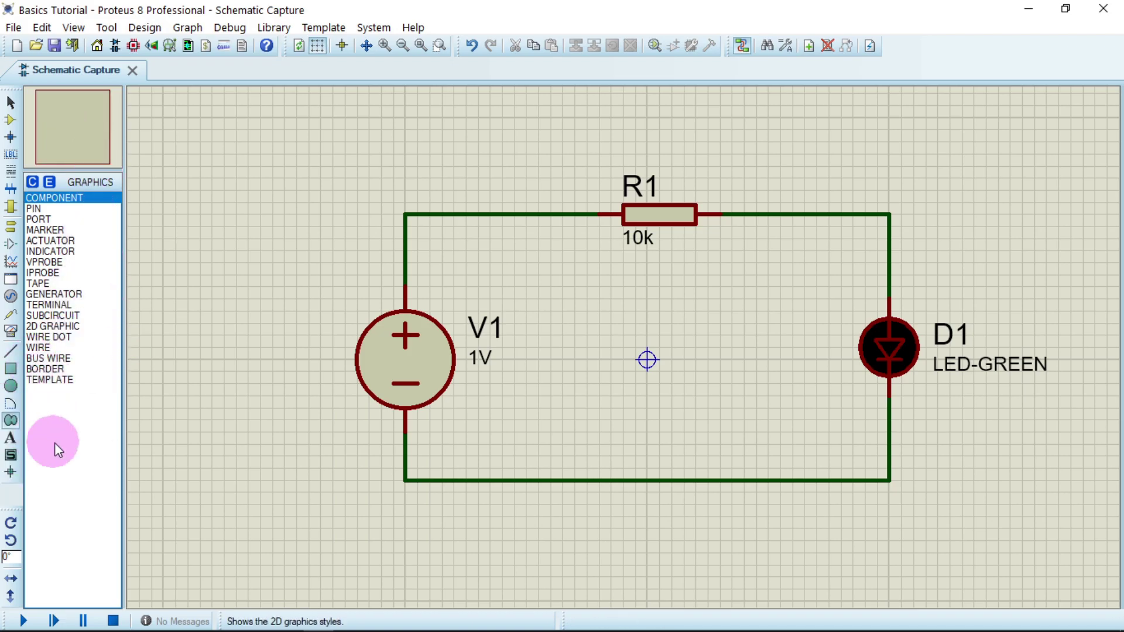
pyautogui.click(10, 442)
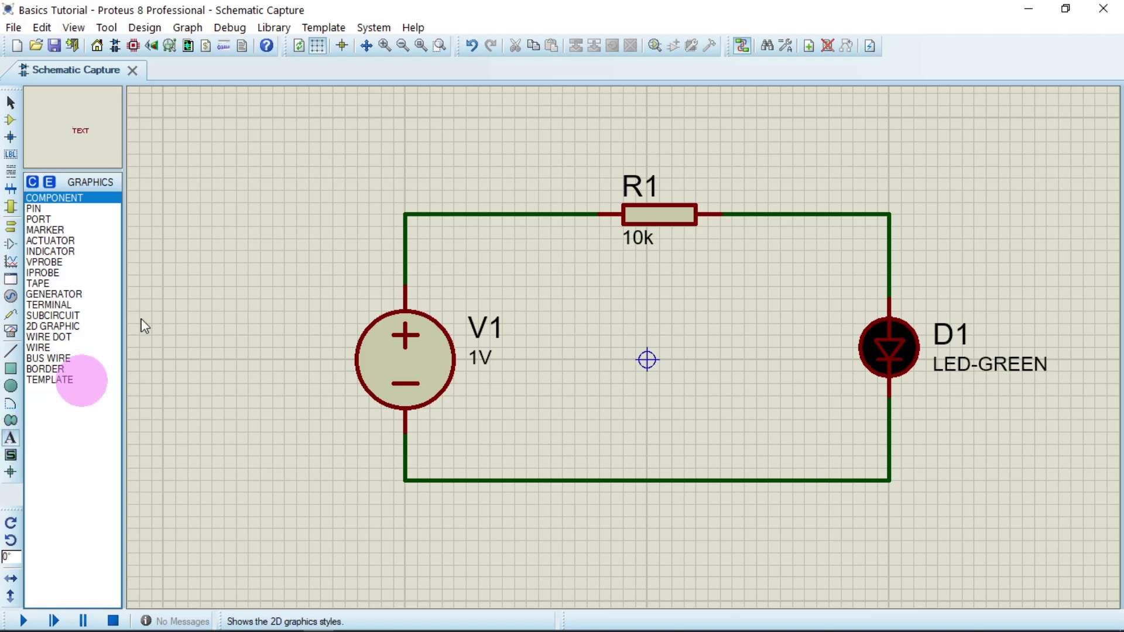
pyautogui.click(11, 457)
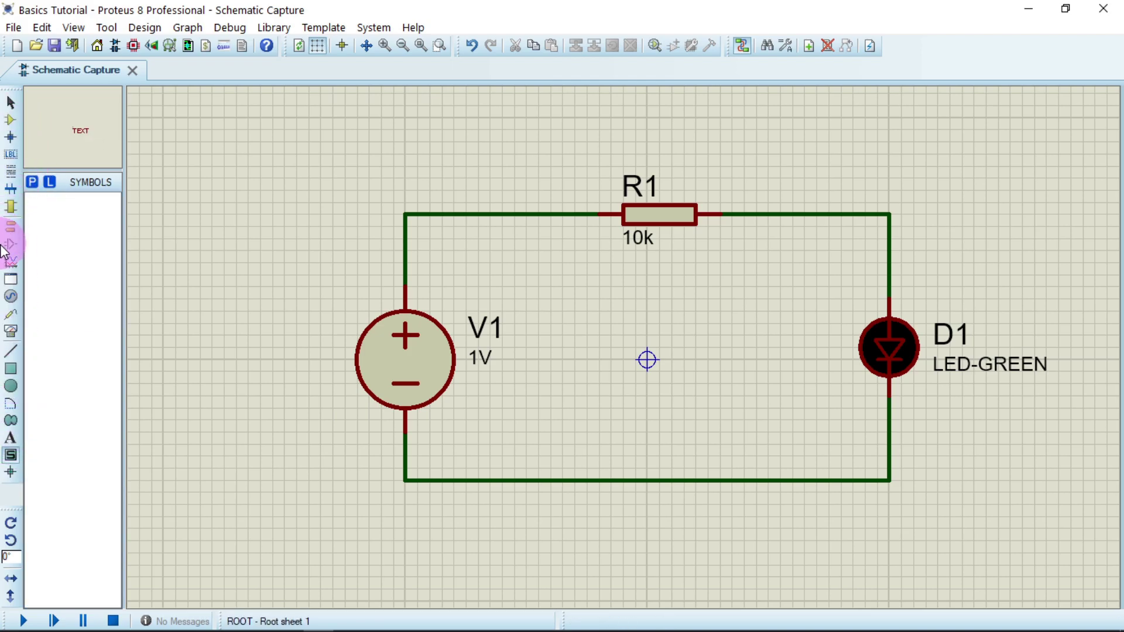
pyautogui.click(11, 228)
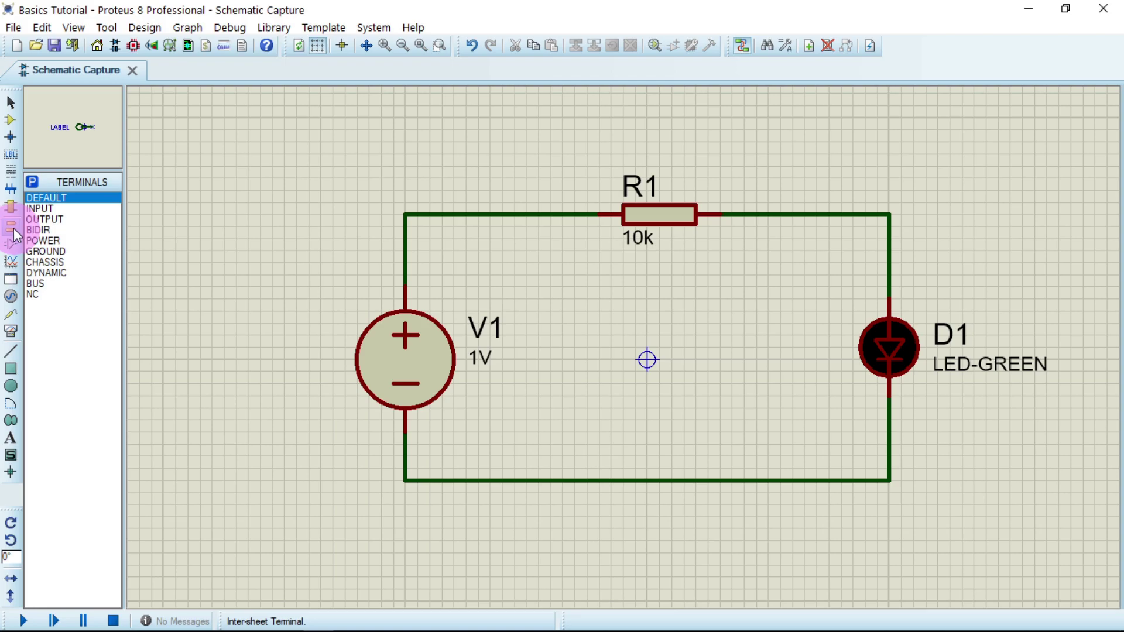
# Step: Place a GROUND terminal below the middle of the circuit's bottom wire and connect it to that wire
pyautogui.click(44, 251)
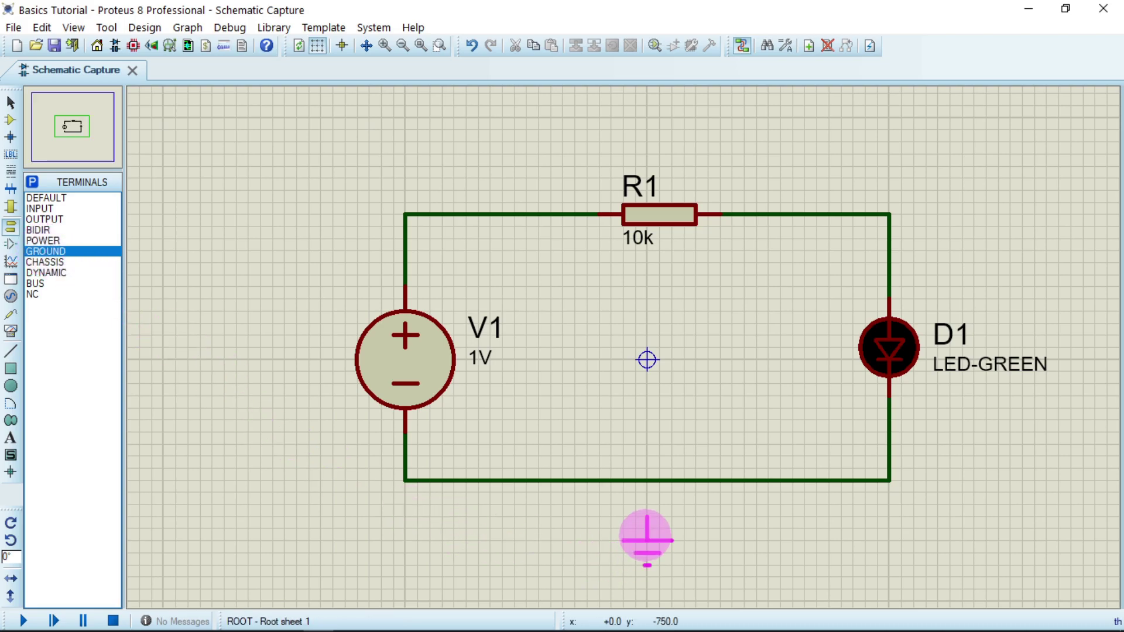
pyautogui.click(647, 524)
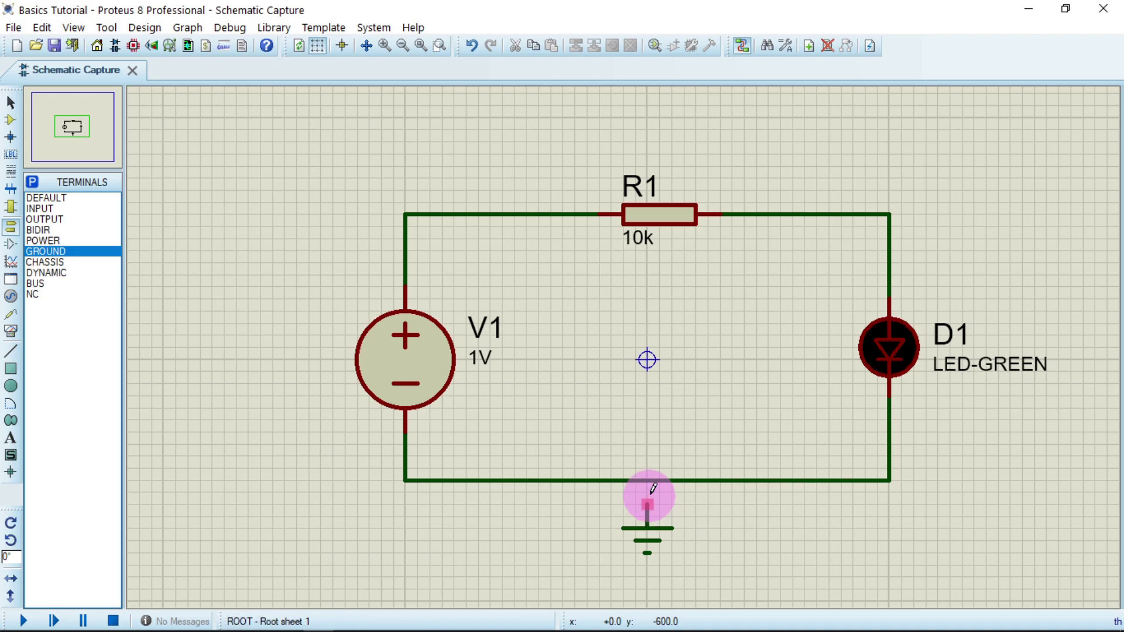
pyautogui.click(651, 492)
pyautogui.click(648, 479)
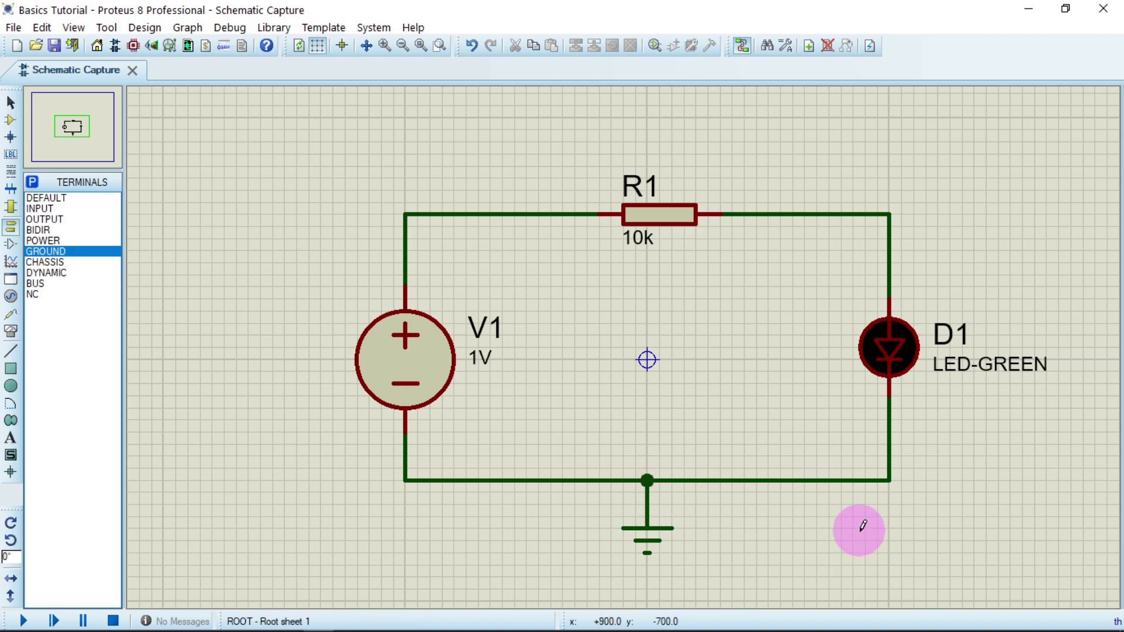
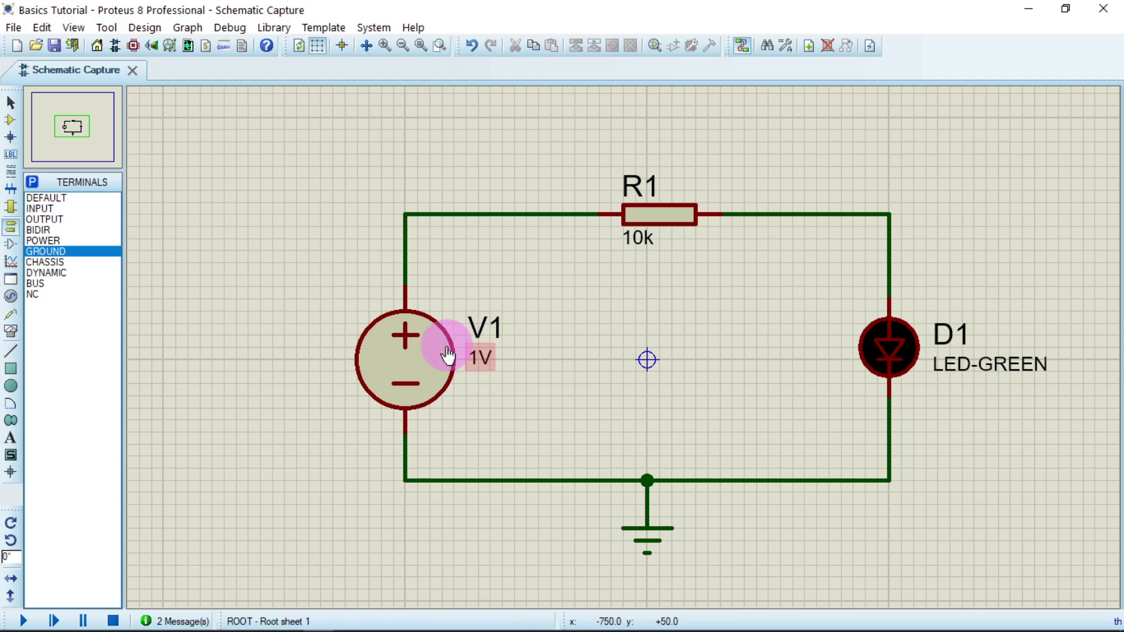
pyautogui.doubleClick(417, 362)
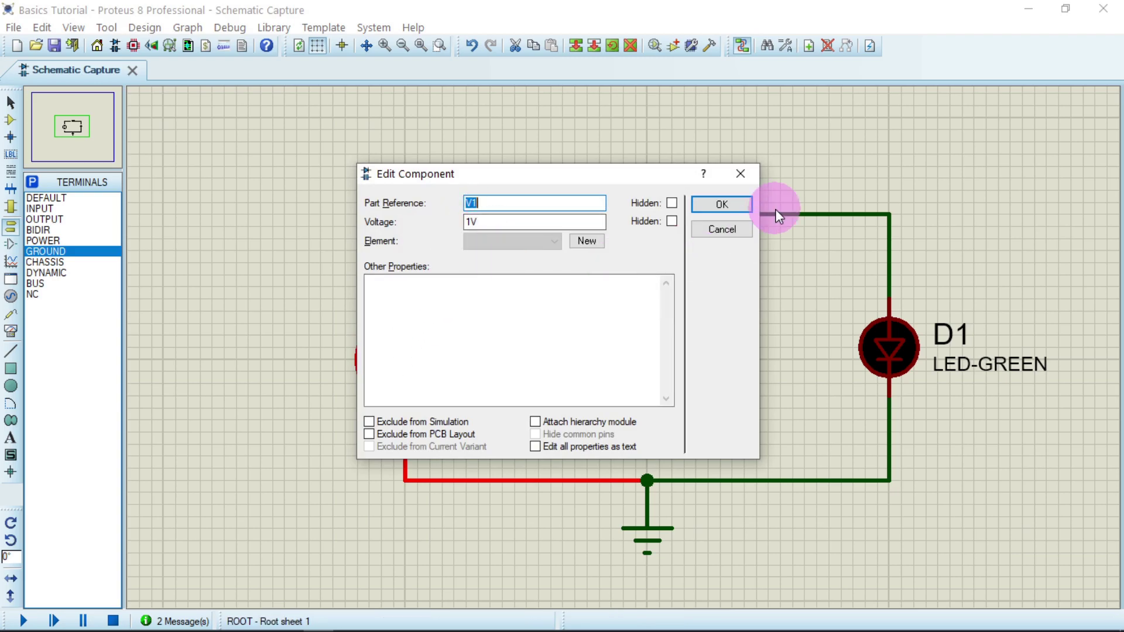
pyautogui.click(743, 172)
pyautogui.click(417, 360)
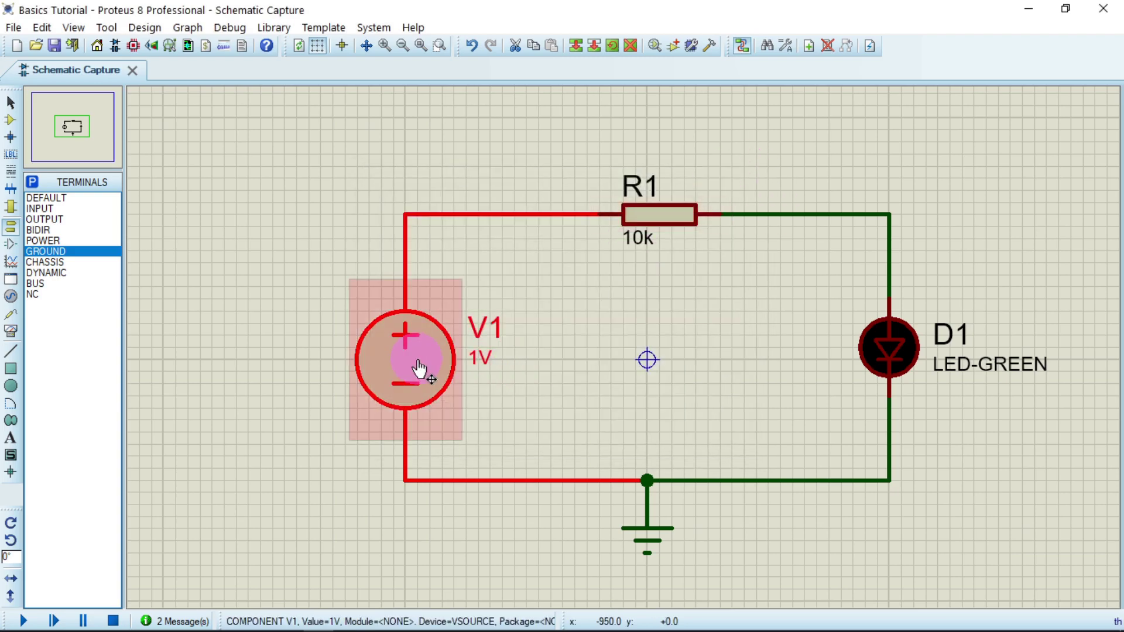
pyautogui.rightClick(418, 354)
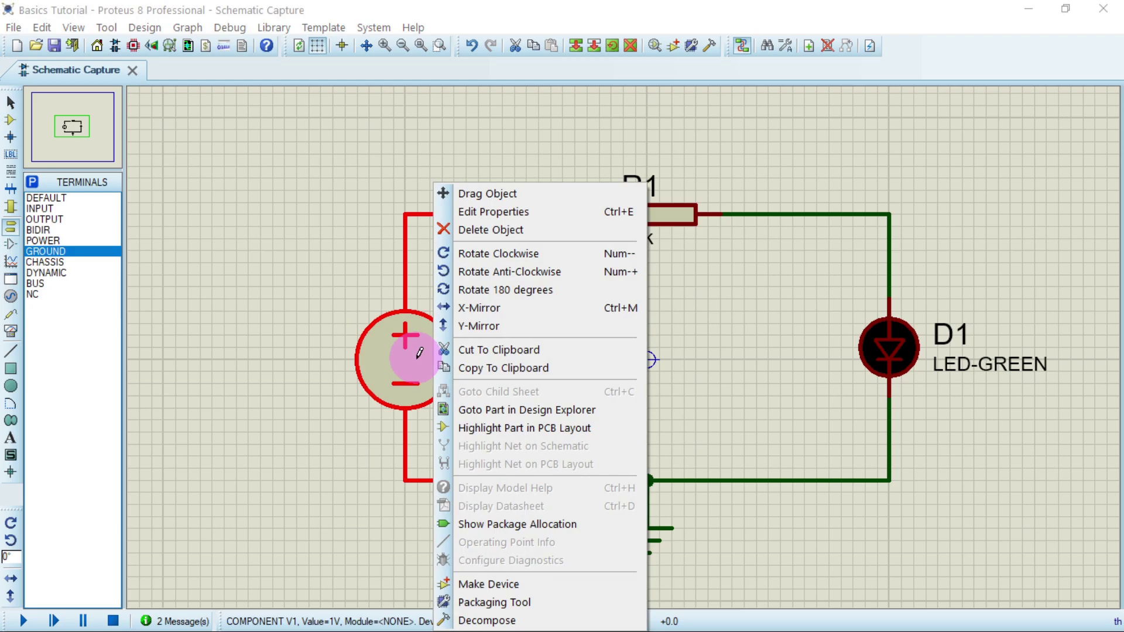
pyautogui.click(507, 210)
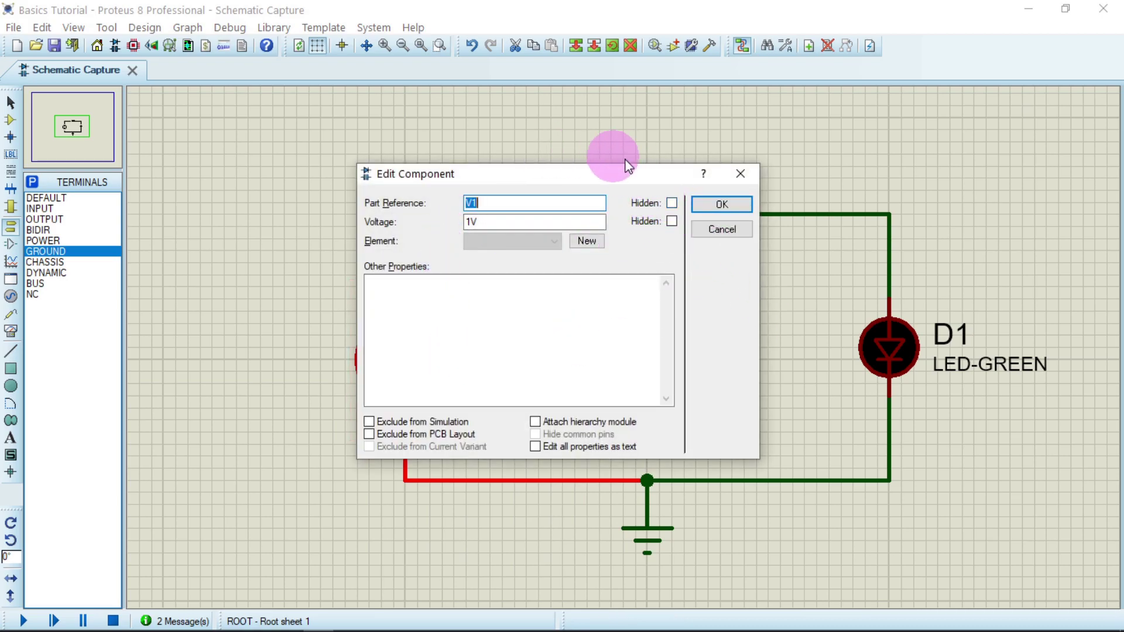
pyautogui.click(744, 172)
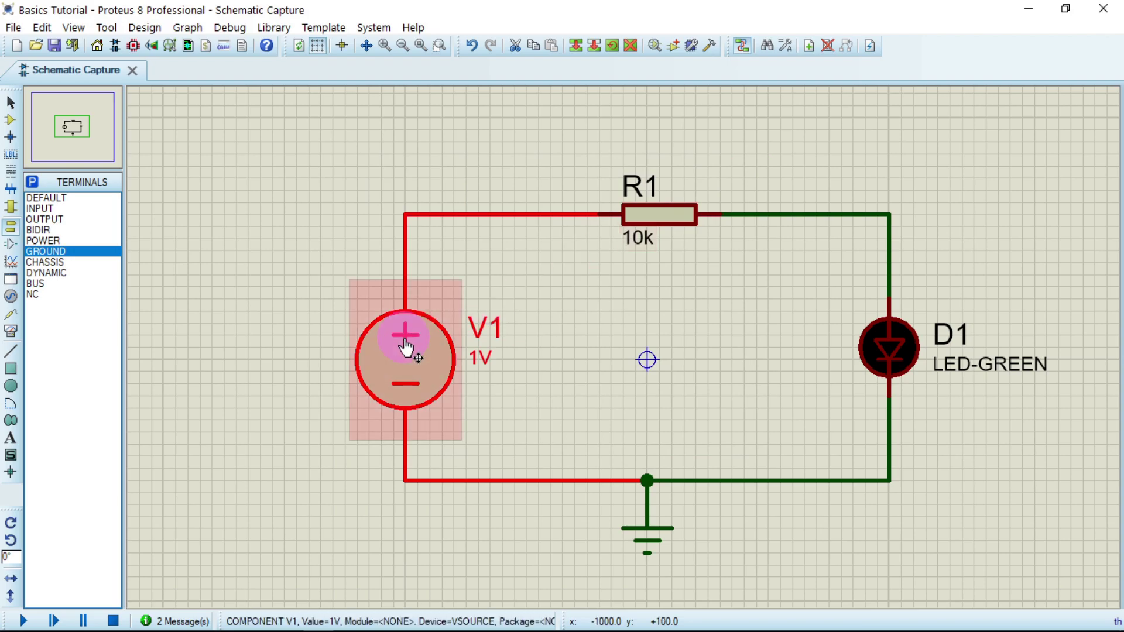
# Step: Set the voltage source's voltage to 5V
pyautogui.doubleClick(405, 338)
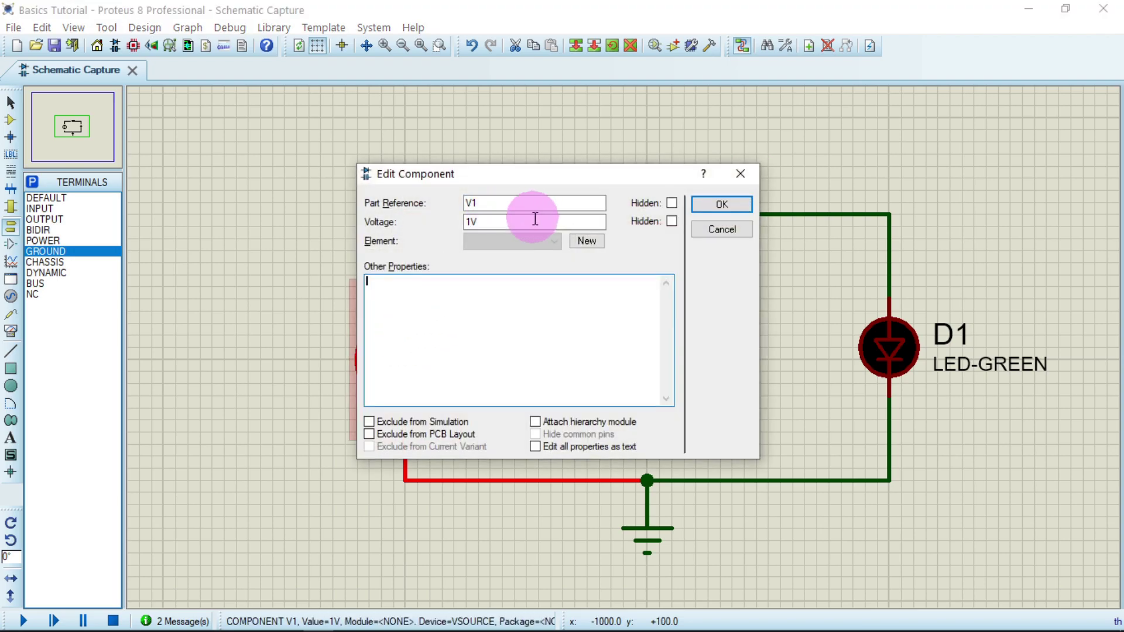
pyautogui.click(472, 220)
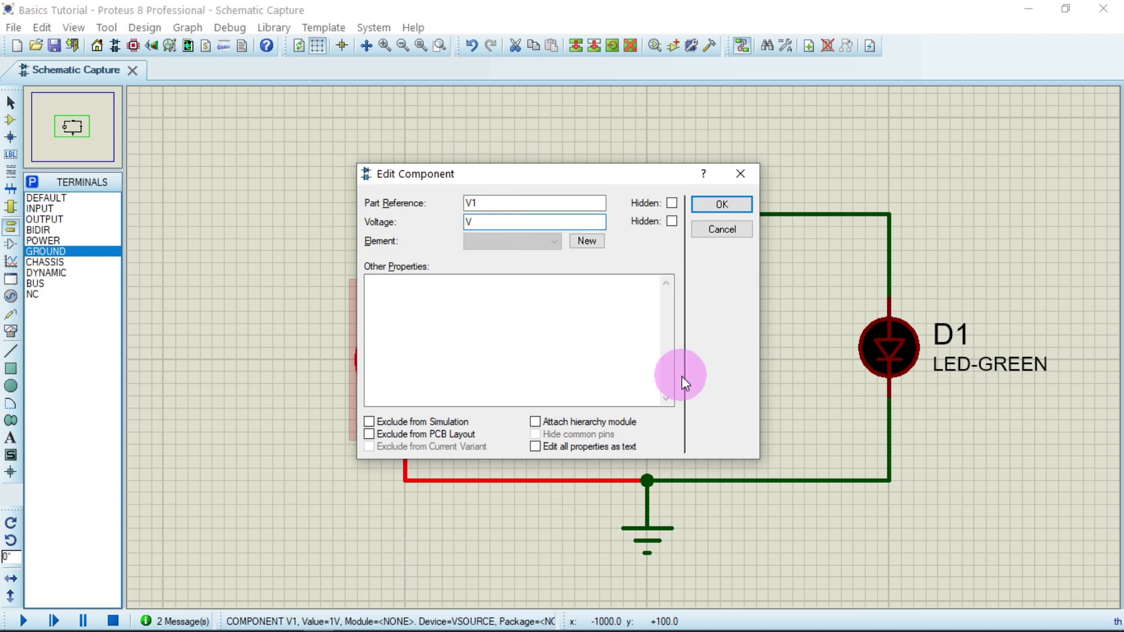
pyautogui.click(739, 207)
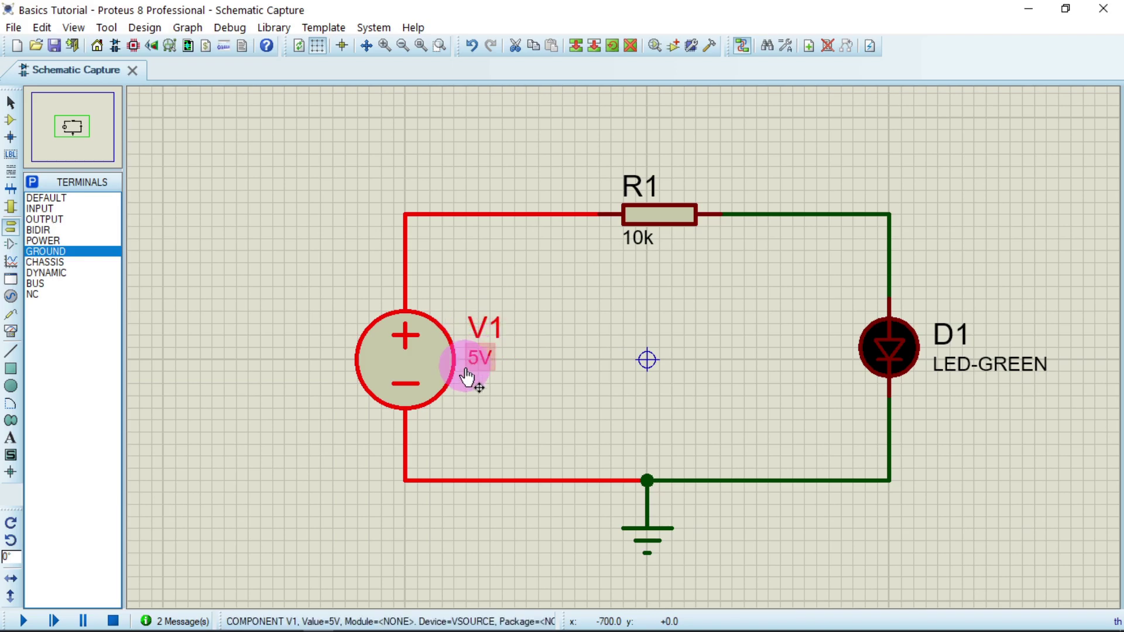
# Step: Hide both the part reference and the voltage value of the voltage source on the schematic
pyautogui.doubleClick(410, 364)
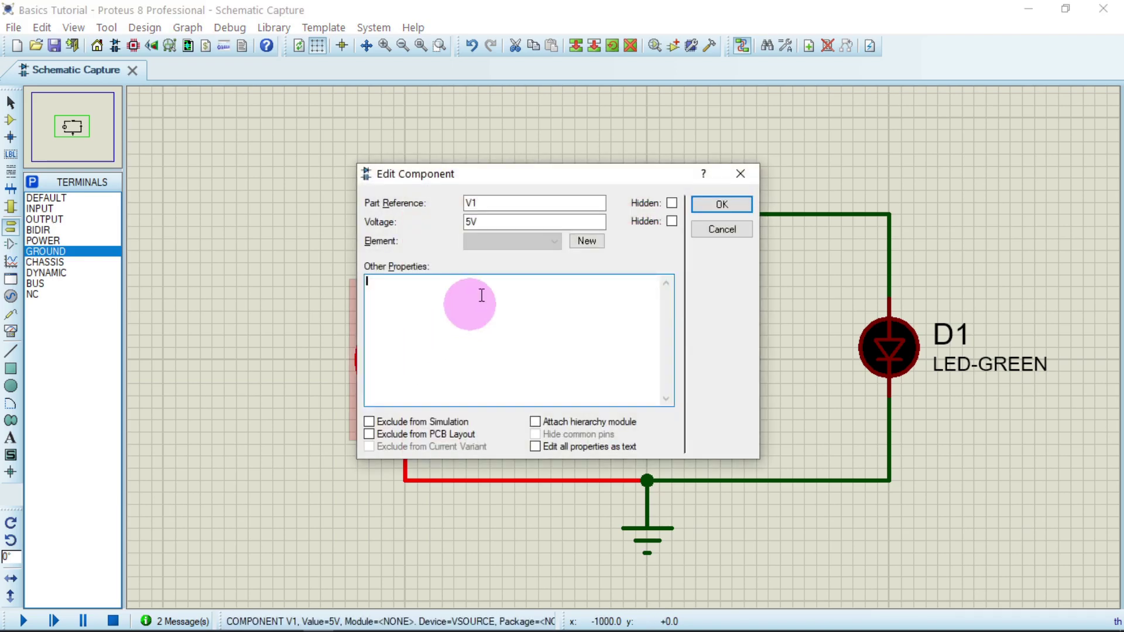
pyautogui.click(672, 203)
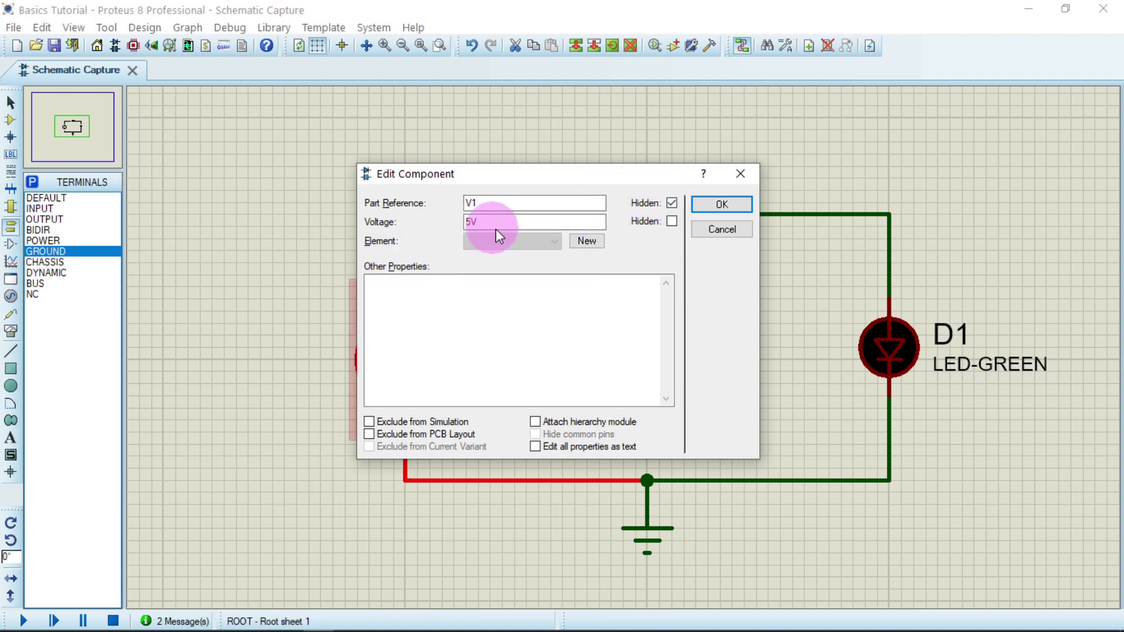
pyautogui.click(671, 222)
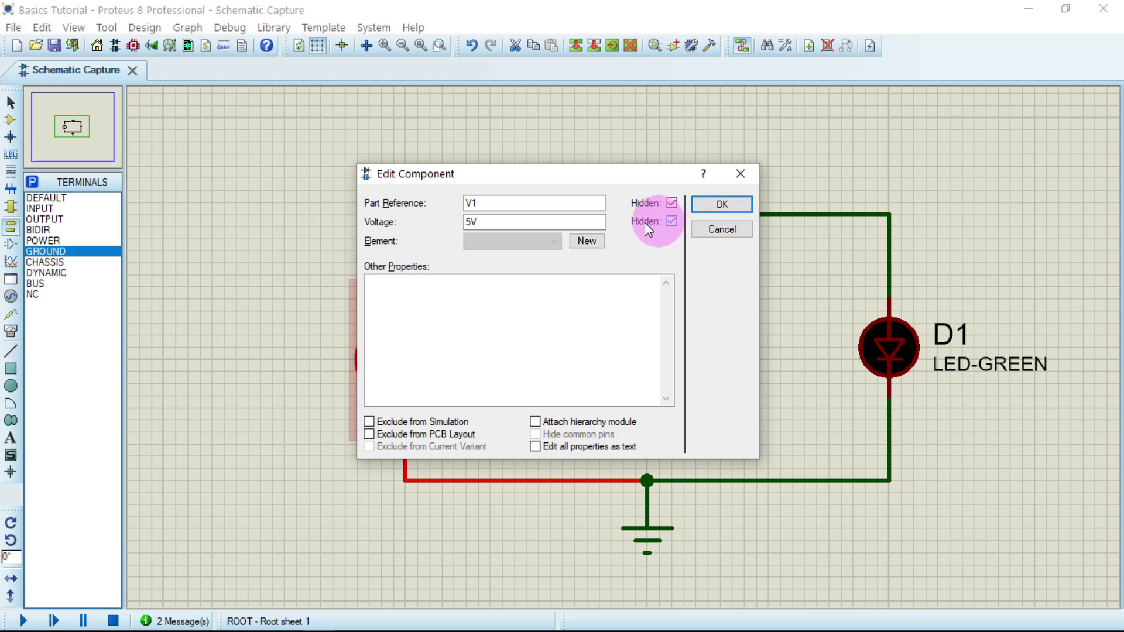
pyautogui.click(719, 204)
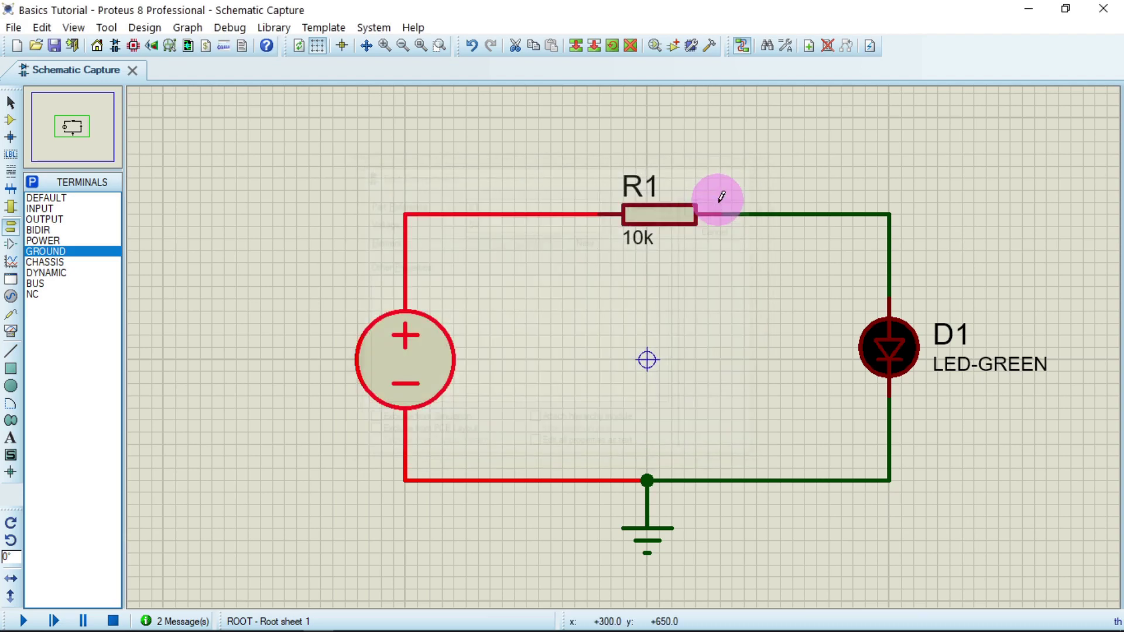
# Step: Unhide the voltage source's voltage value on the schematic
pyautogui.doubleClick(424, 331)
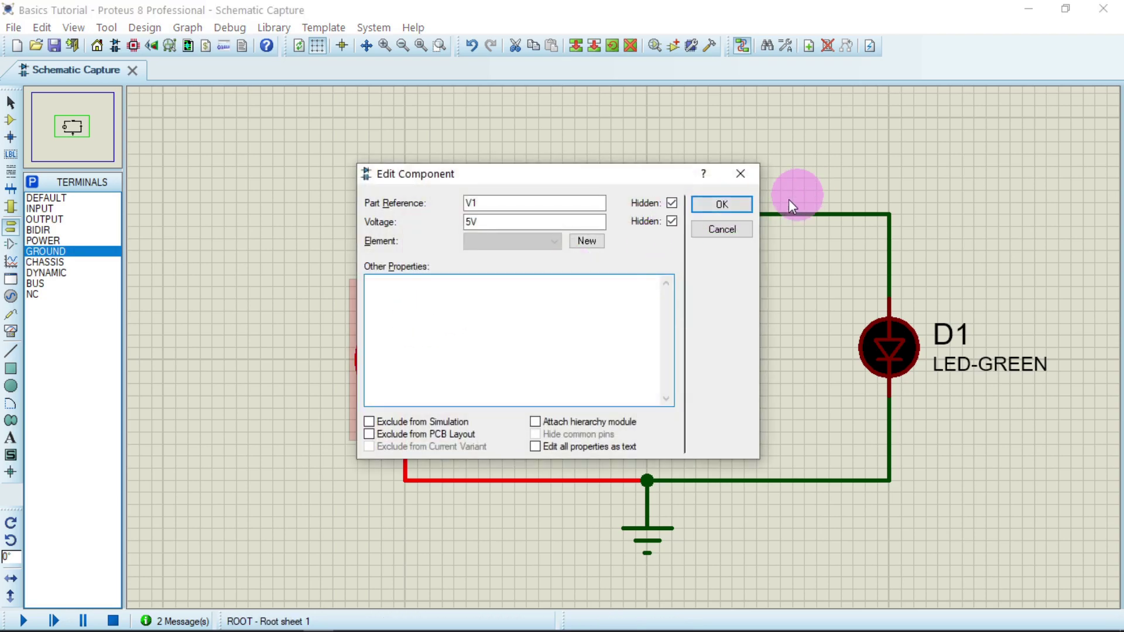
pyautogui.click(671, 221)
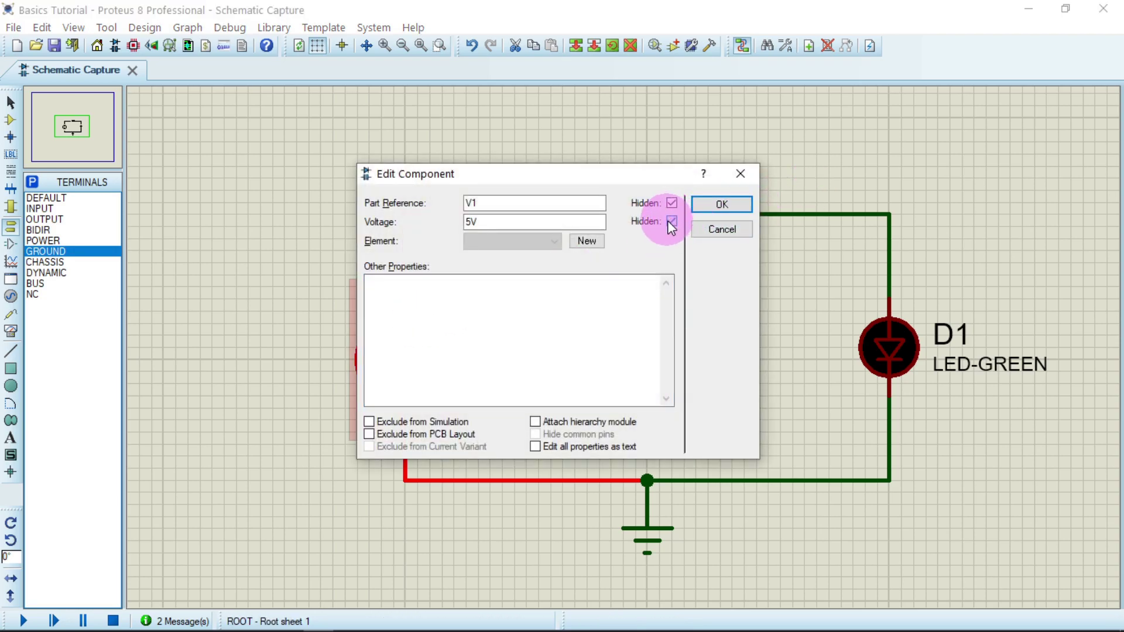
pyautogui.click(726, 205)
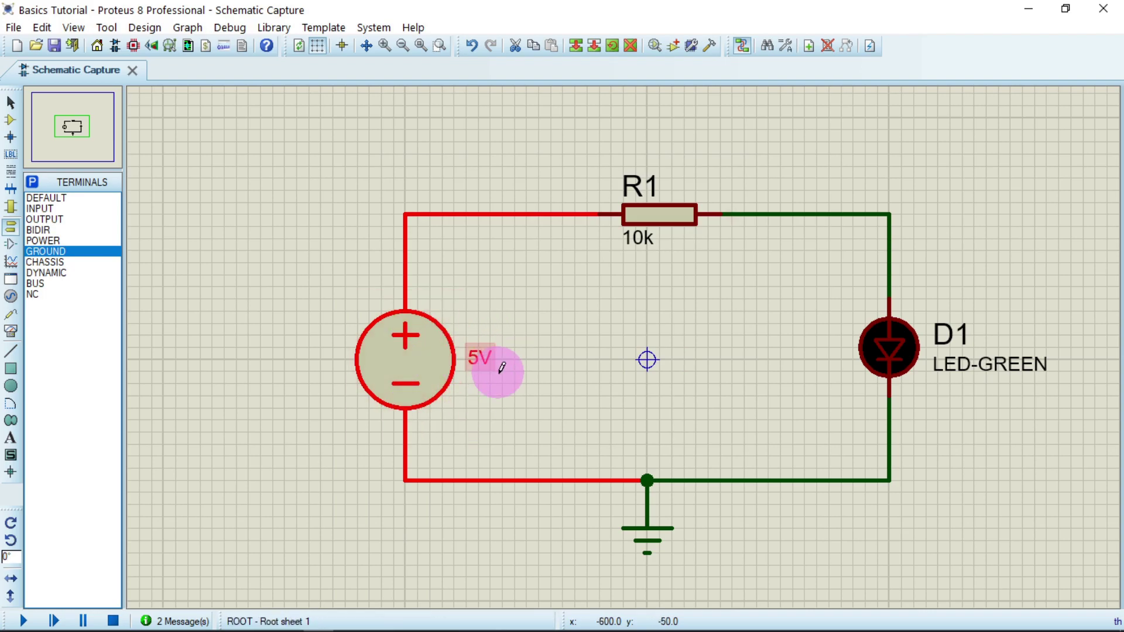
# Step: Change the voltage source's part reference to SOURCE and make the reference visible on the schematic
pyautogui.doubleClick(474, 360)
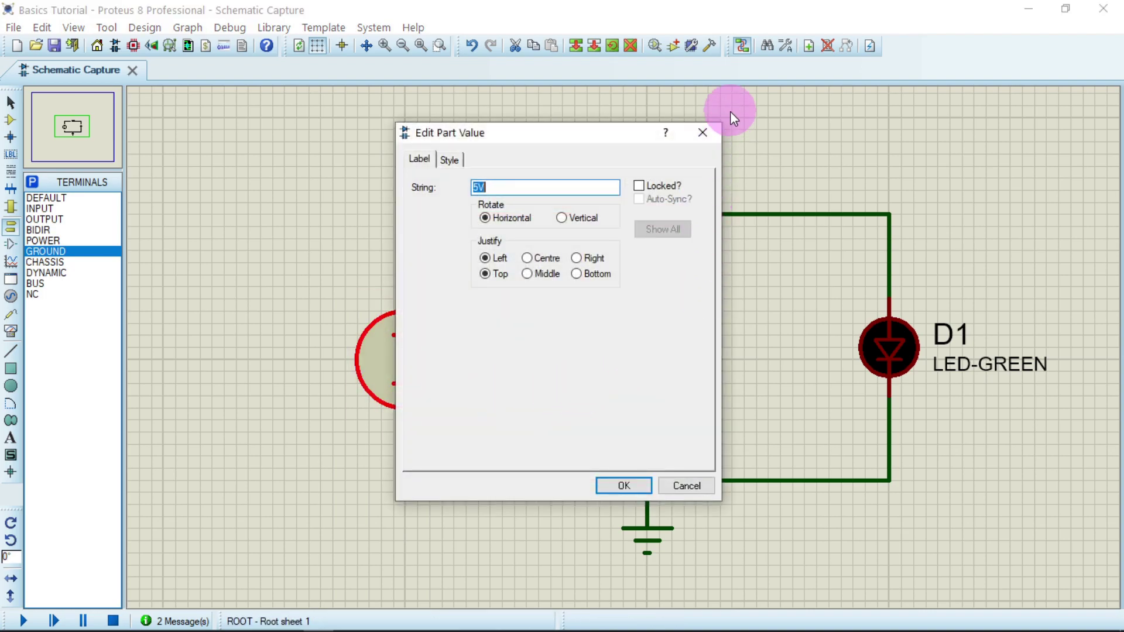
pyautogui.click(703, 132)
pyautogui.doubleClick(379, 354)
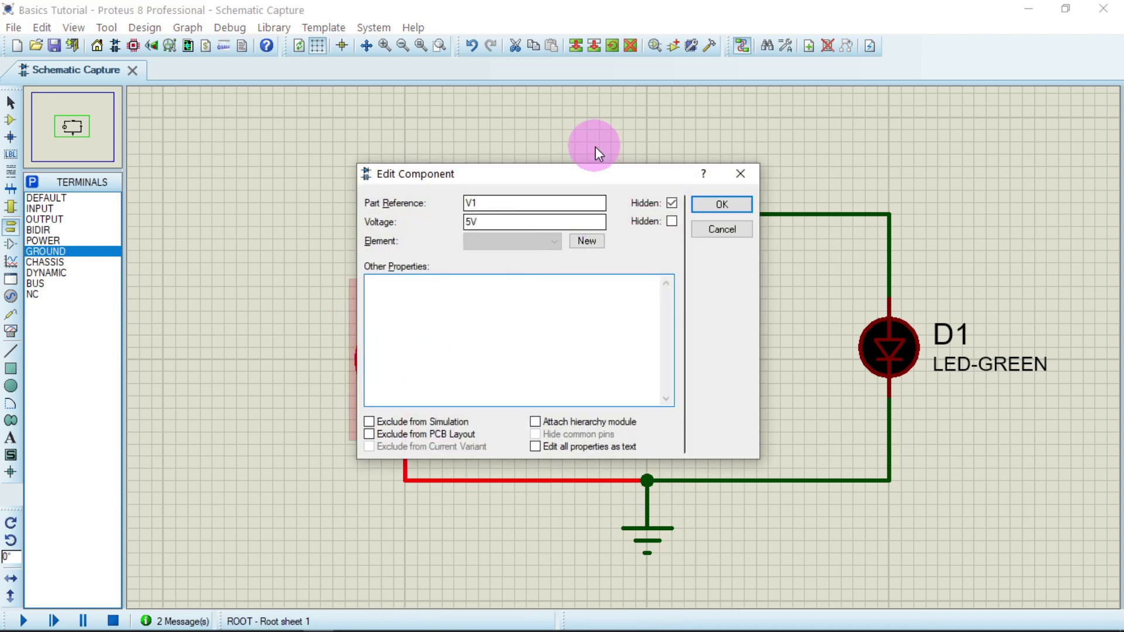
pyautogui.doubleClick(467, 202)
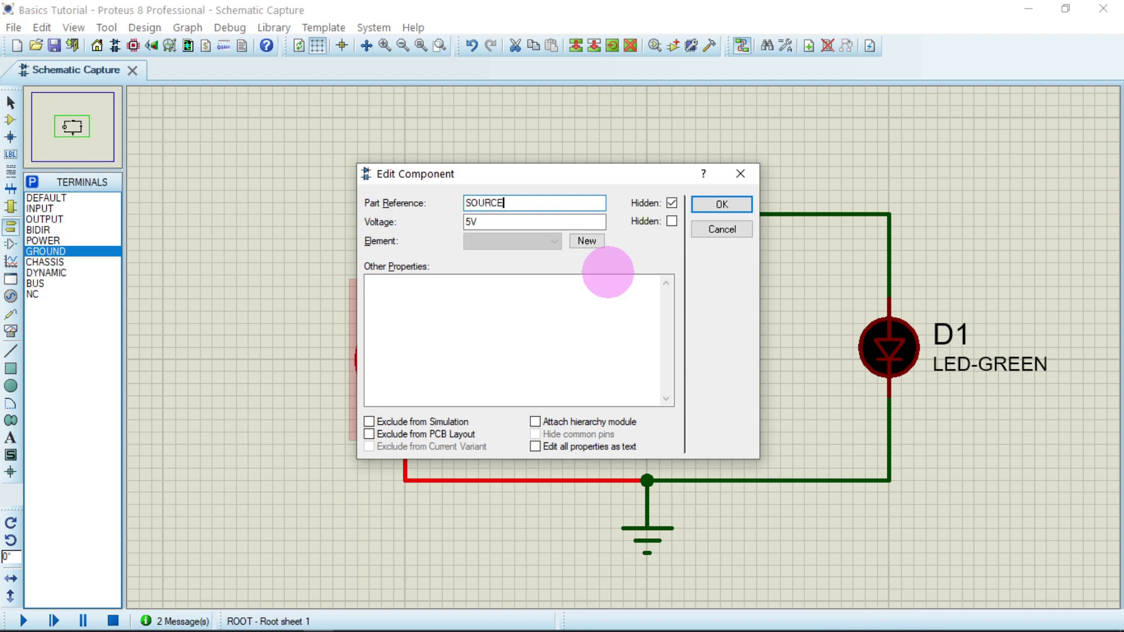
pyautogui.press('Return')
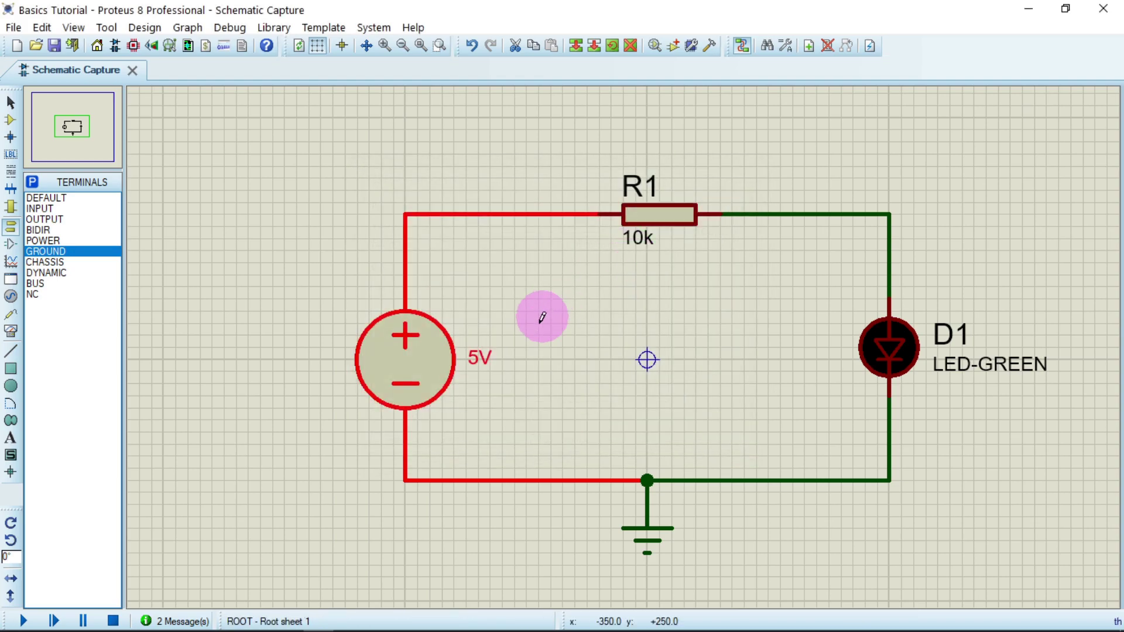
pyautogui.doubleClick(427, 363)
pyautogui.click(672, 202)
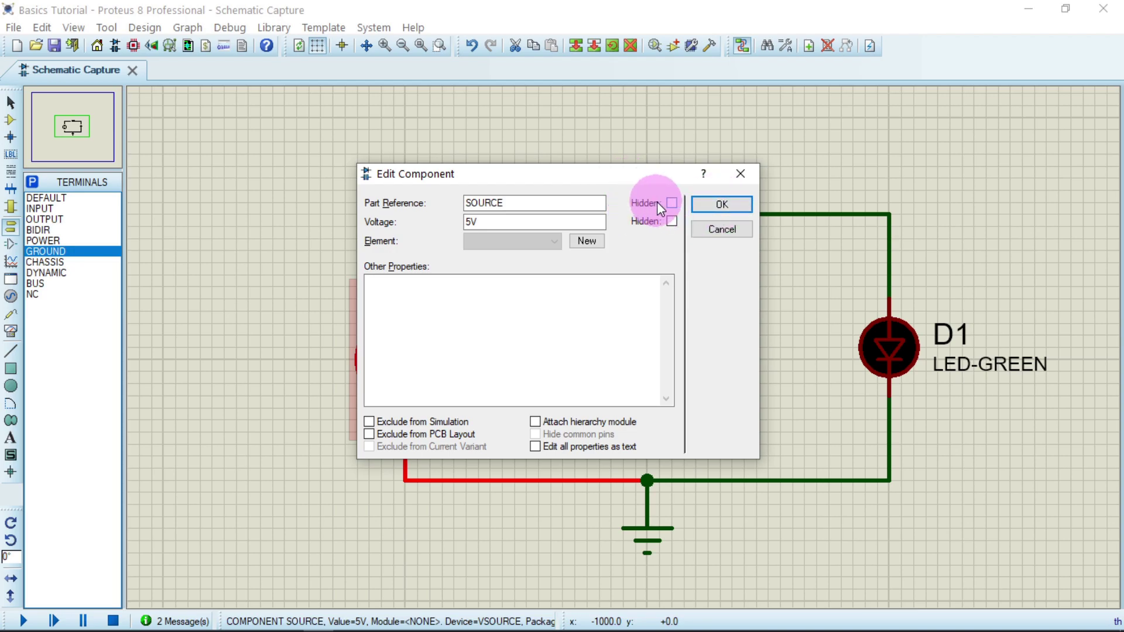
pyautogui.click(718, 205)
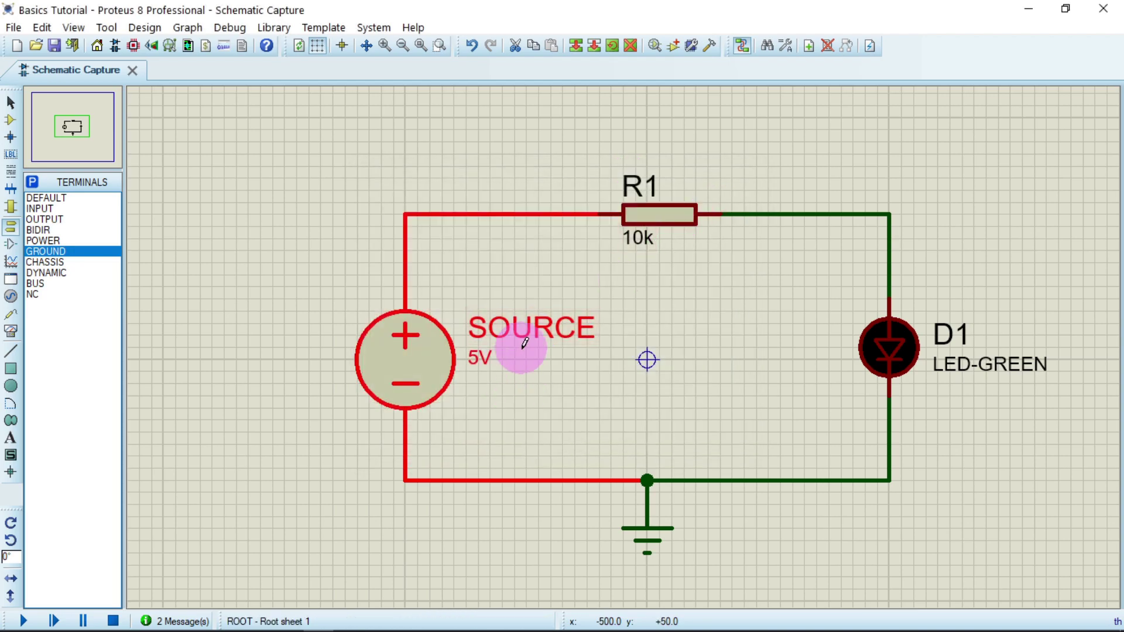
pyautogui.click(582, 424)
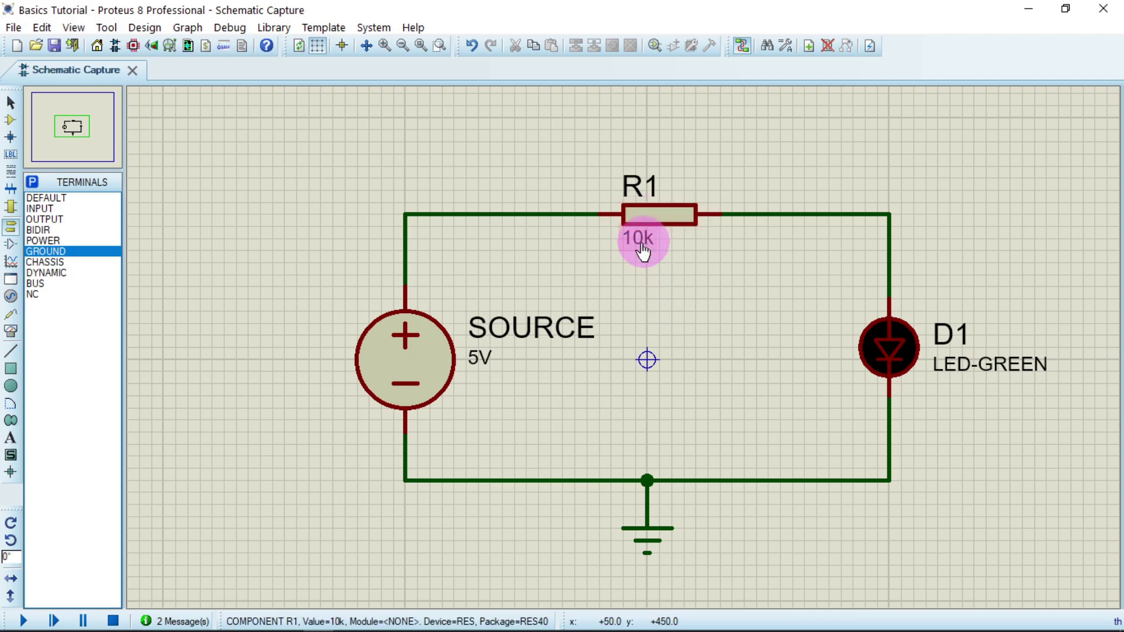
# Step: Set the resistor's part reference to R with the reference hidden, and its resistance to 230
pyautogui.doubleClick(668, 218)
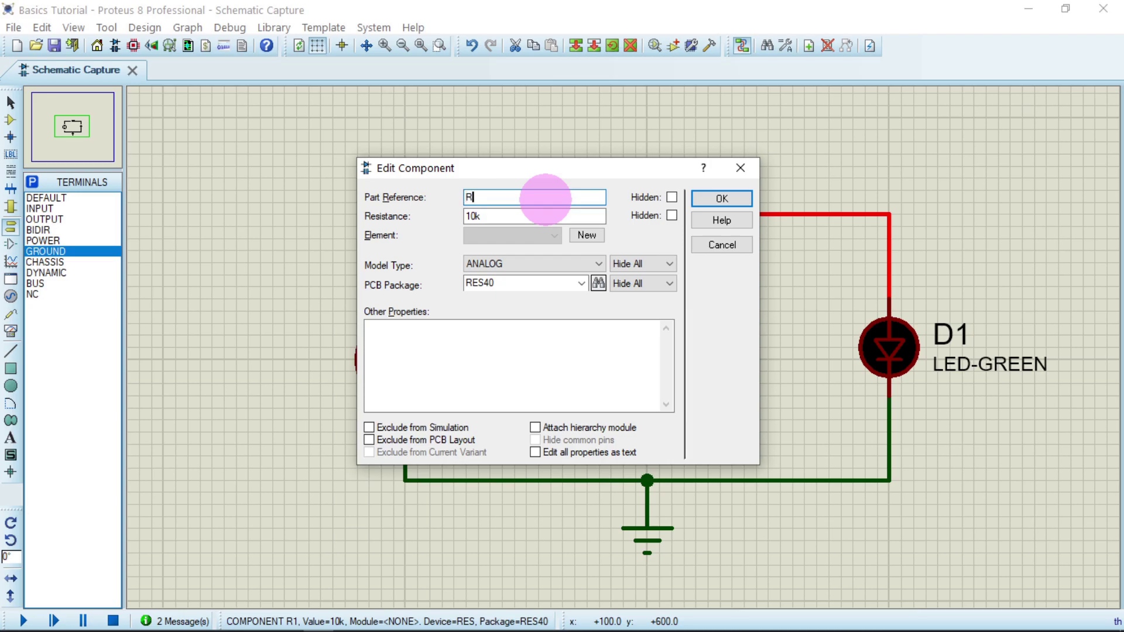
pyautogui.moveTo(509, 216); pyautogui.dragTo(465, 218)
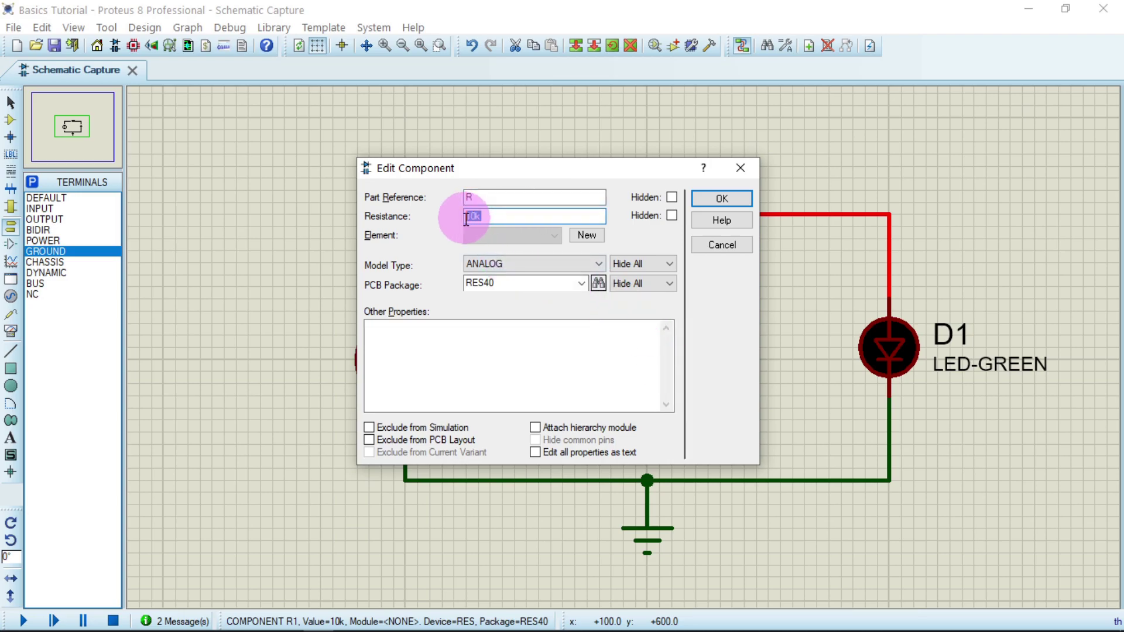
pyautogui.write('230')
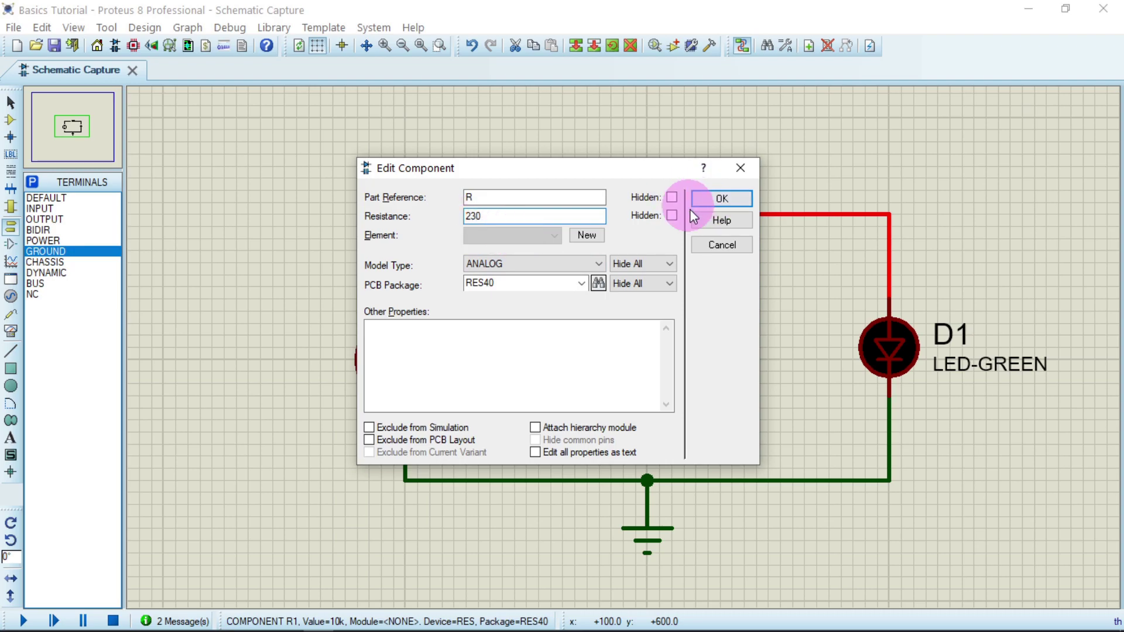
pyautogui.click(672, 197)
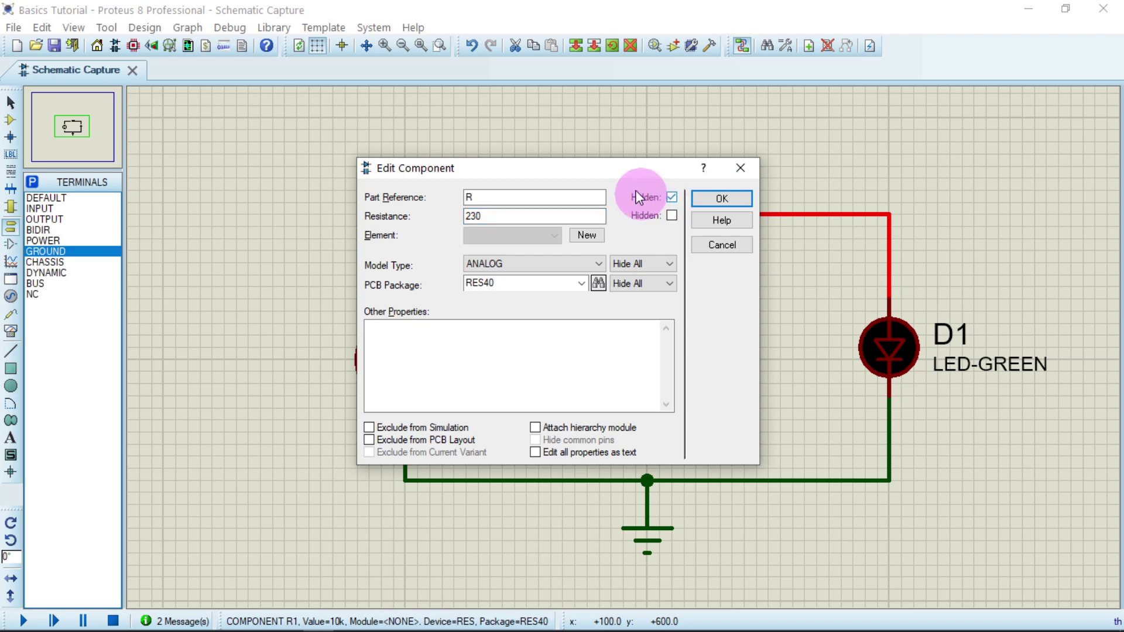
pyautogui.click(726, 200)
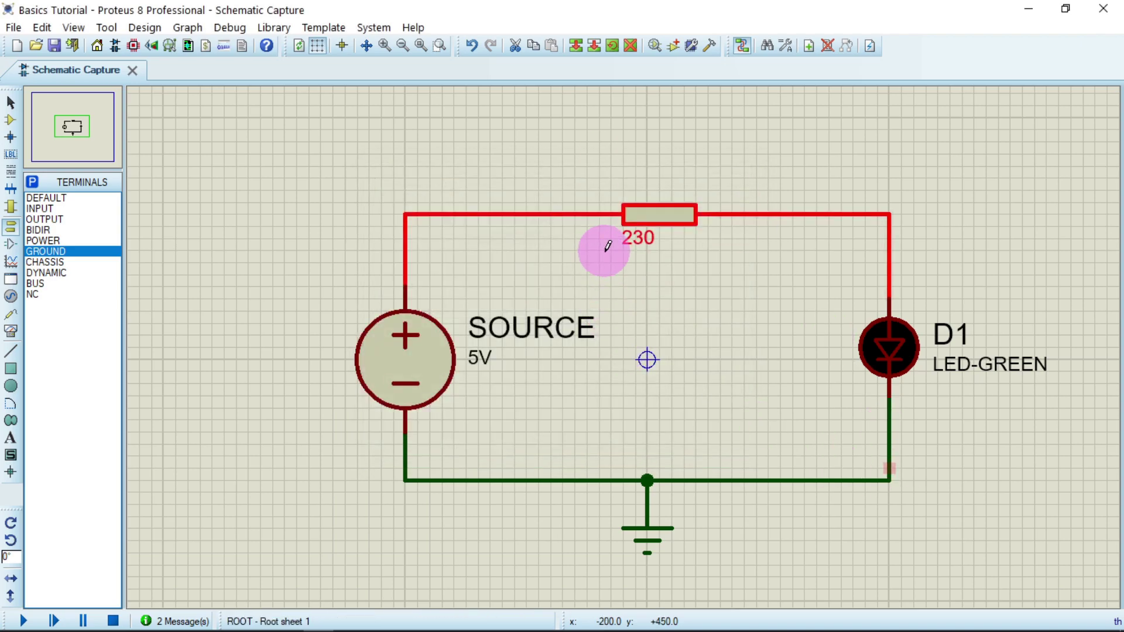
pyautogui.click(660, 238)
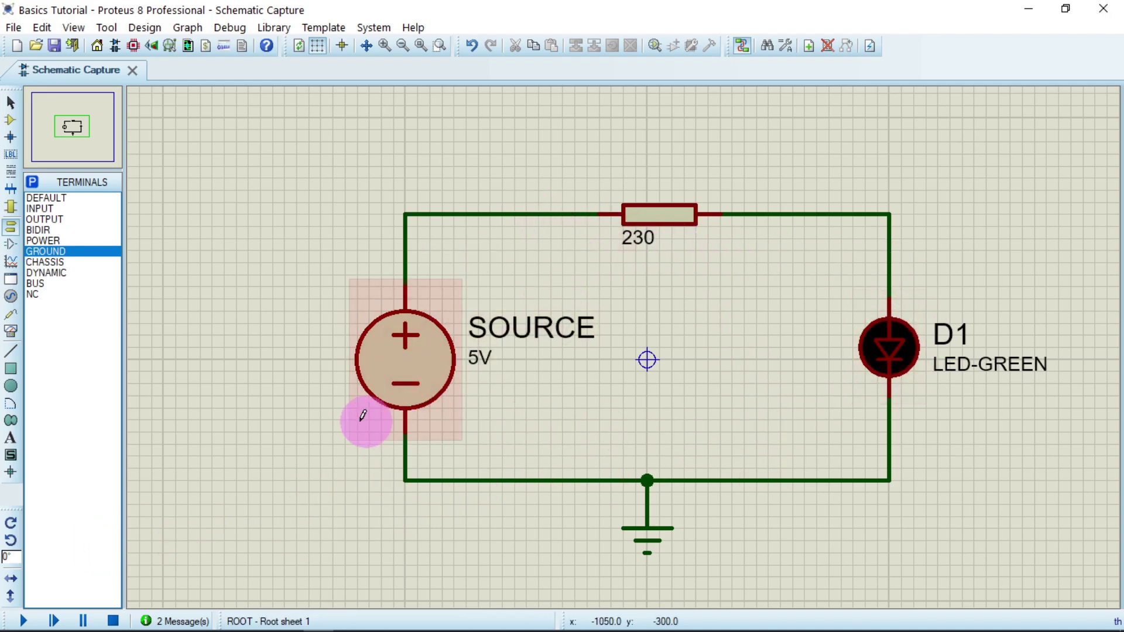
# Step: Run the circuit simulation to test the LED, stop it, and start it again
pyautogui.click(24, 621)
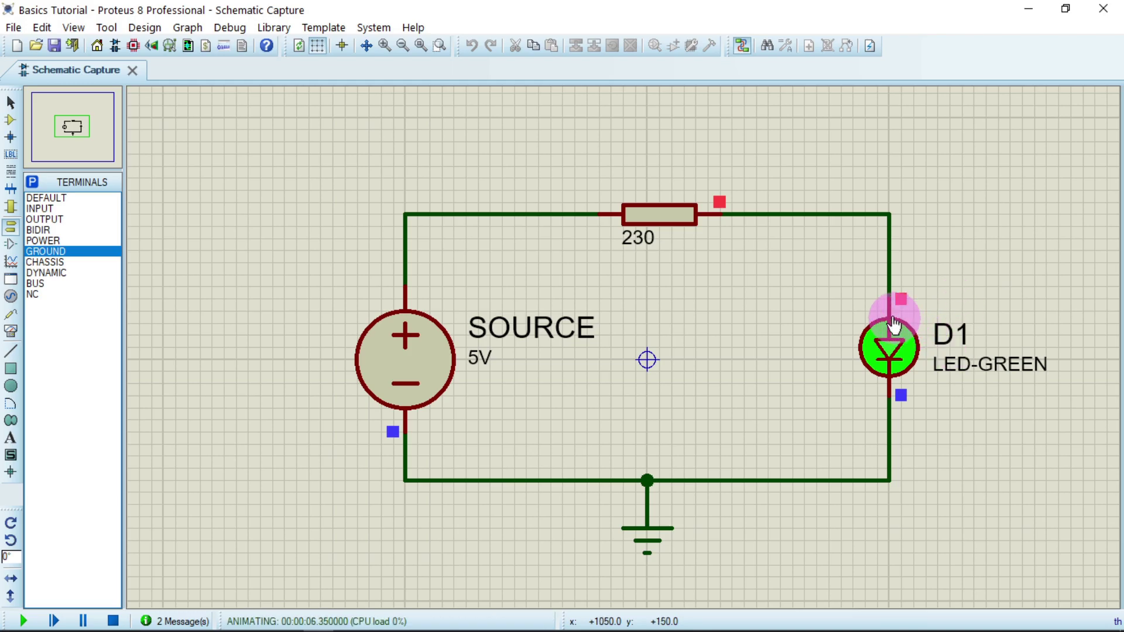
pyautogui.click(114, 620)
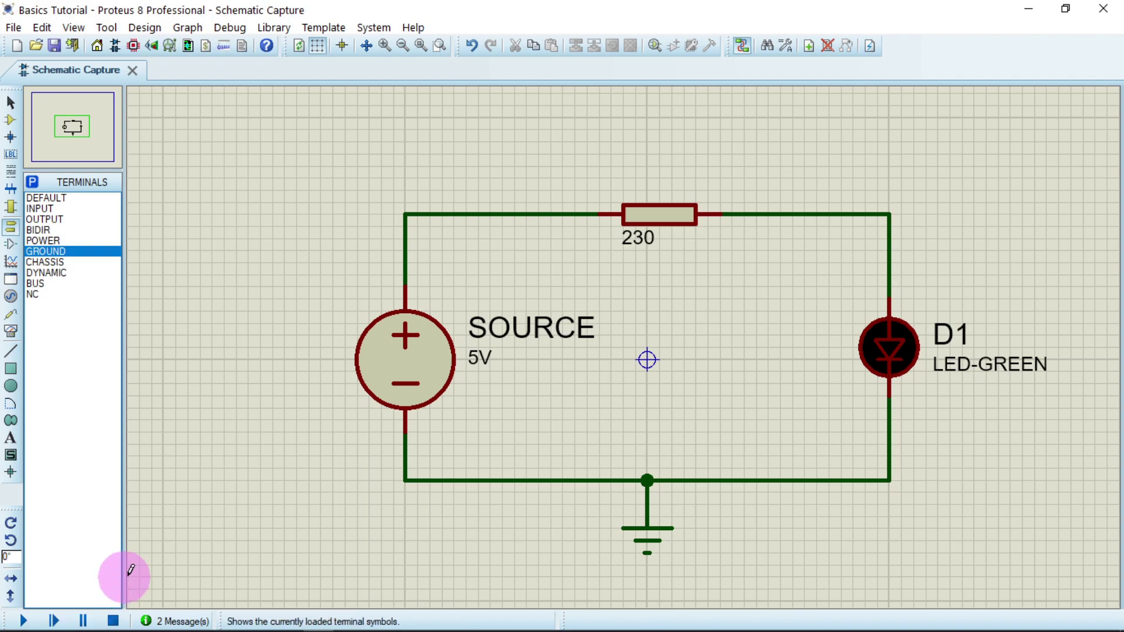
pyautogui.click(24, 621)
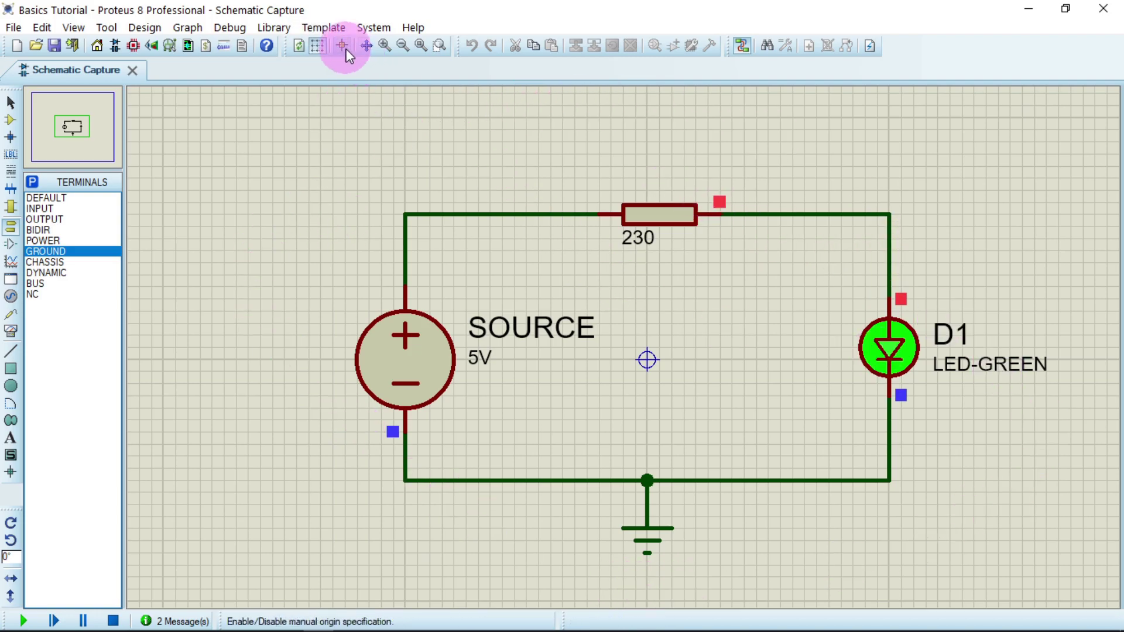
# Step: Toggle the schematic's grid display off and on, leaving the grid hidden
pyautogui.click(317, 45)
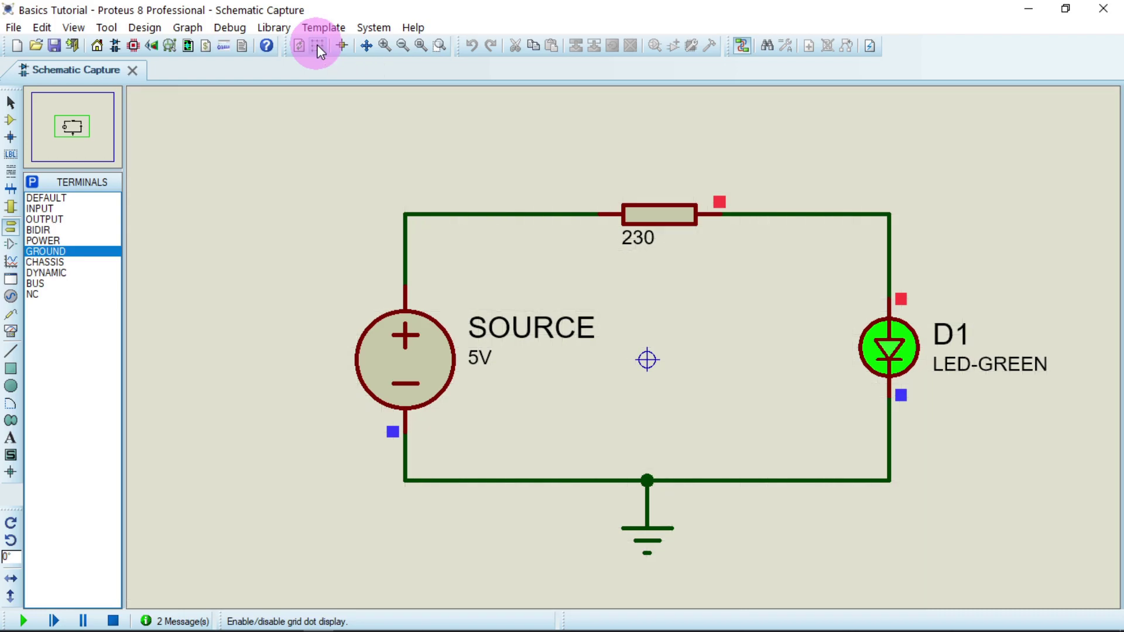
pyautogui.click(318, 44)
pyautogui.click(318, 45)
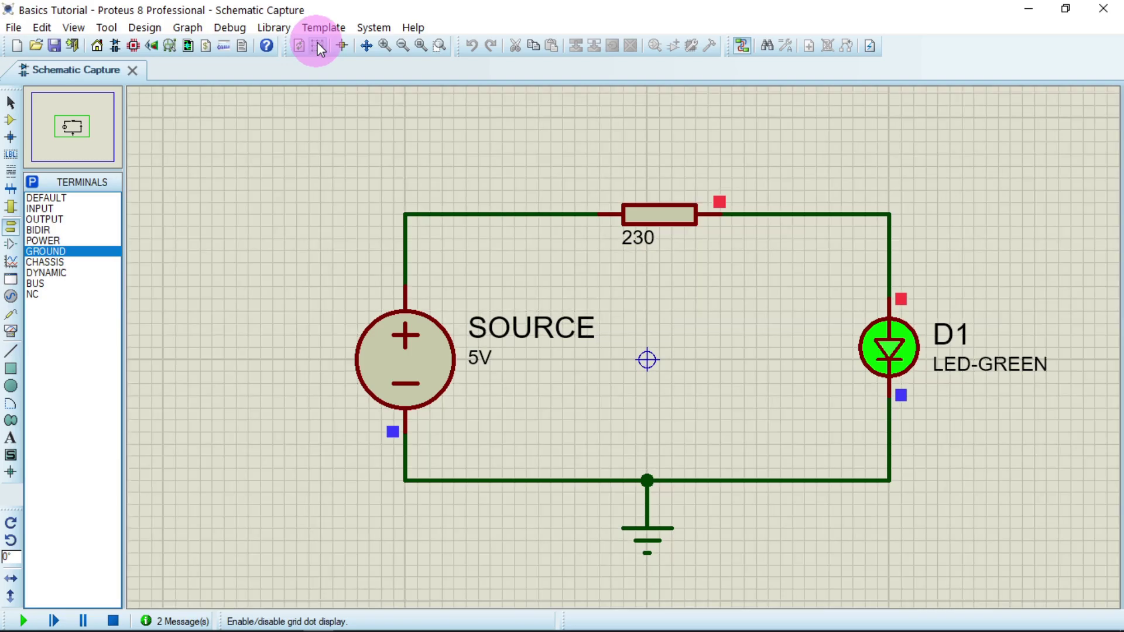
pyautogui.click(317, 45)
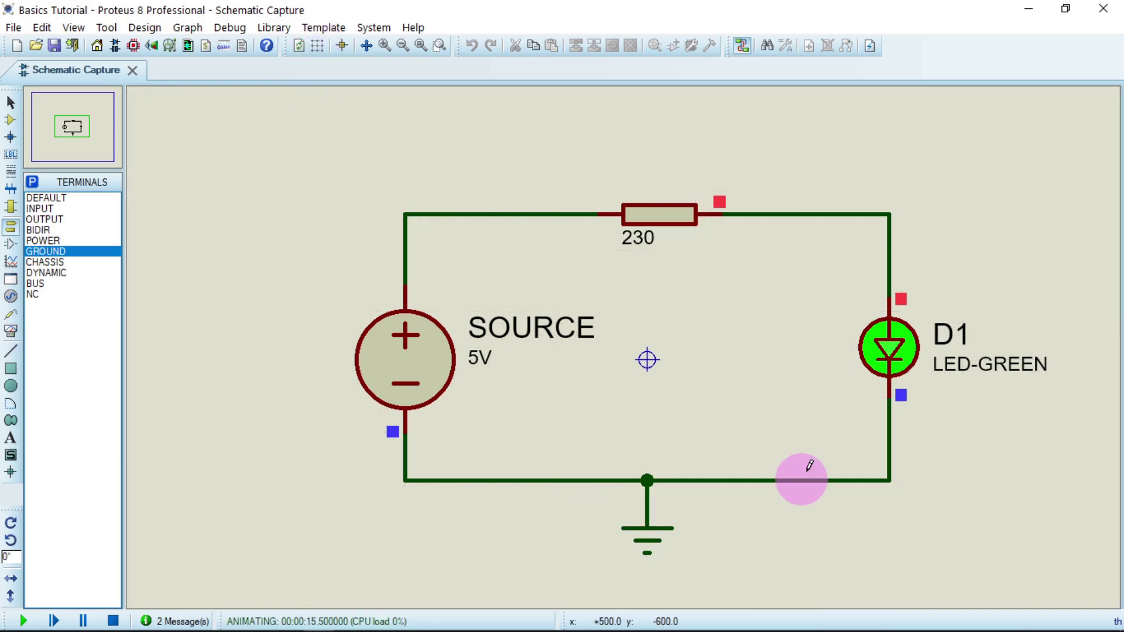